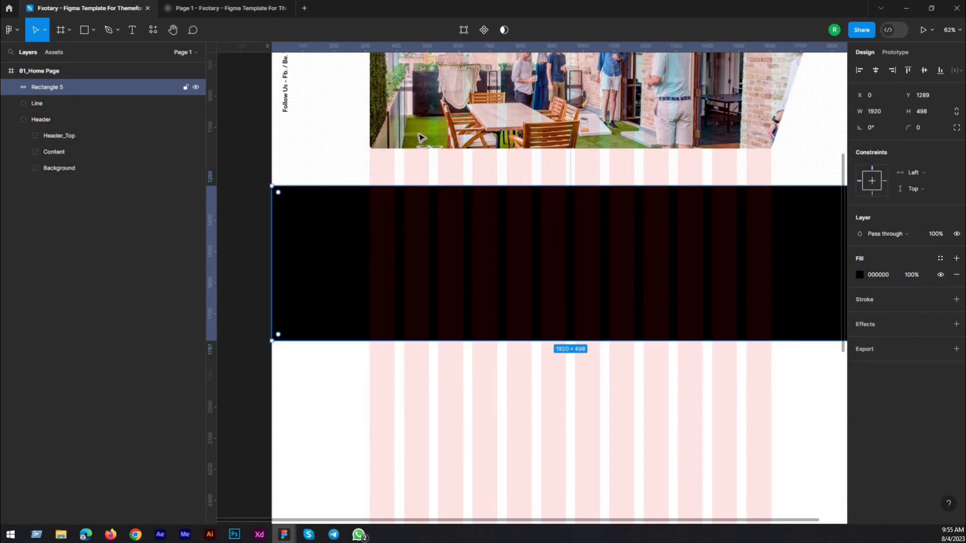
# Extend the black full-width rectangle below the header downward to about 1920 × 728
pyautogui.doubleClick(419, 134)
pyautogui.doubleClick(419, 133)
pyautogui.press('alt')
pyautogui.scroll(-3, 425, 215)
pyautogui.click(463, 235)
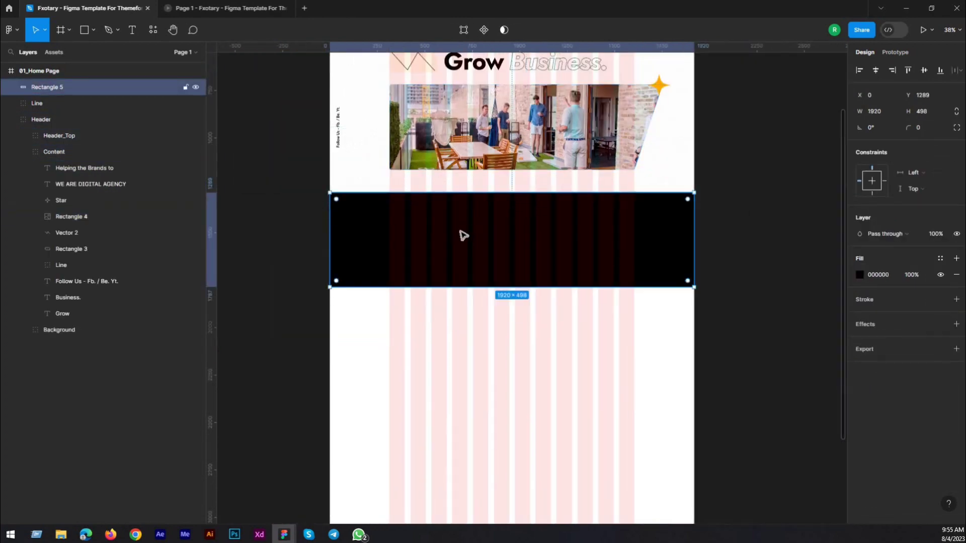
pyautogui.moveTo(458, 284); pyautogui.dragTo(459, 330)
pyautogui.scroll(3, 556, 237)
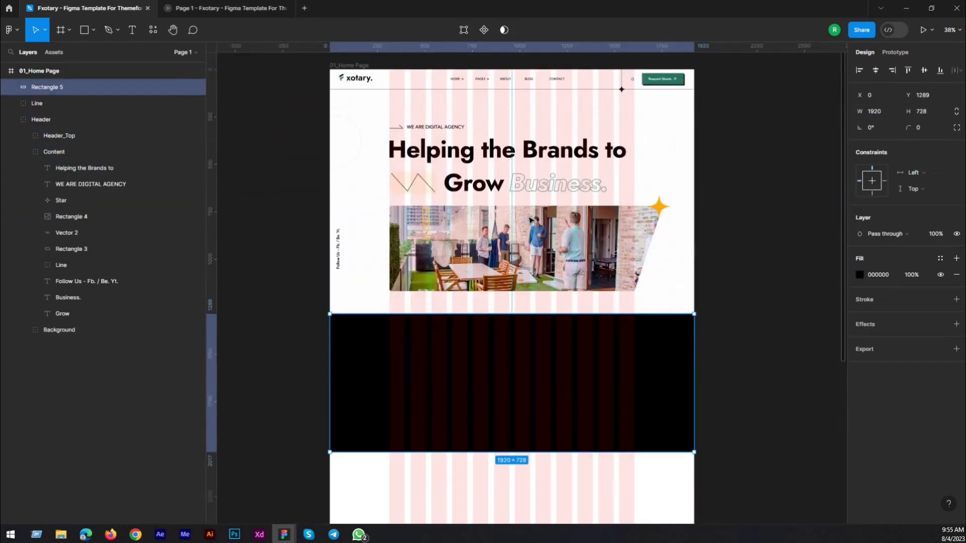
# Duplicate the arrow line beside WE ARE DIGITAL AGENCY into the black section, at about X 331, Y 1400
pyautogui.click(725, 161)
pyautogui.scroll(5, 646, 83)
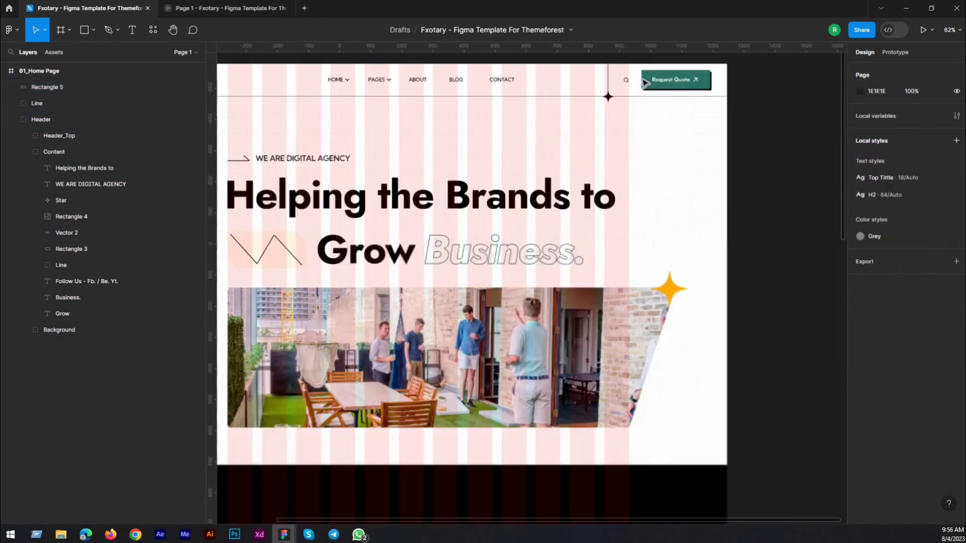
pyautogui.doubleClick(729, 81)
pyautogui.scroll(-3, 641, 107)
pyautogui.scroll(2, 327, 160)
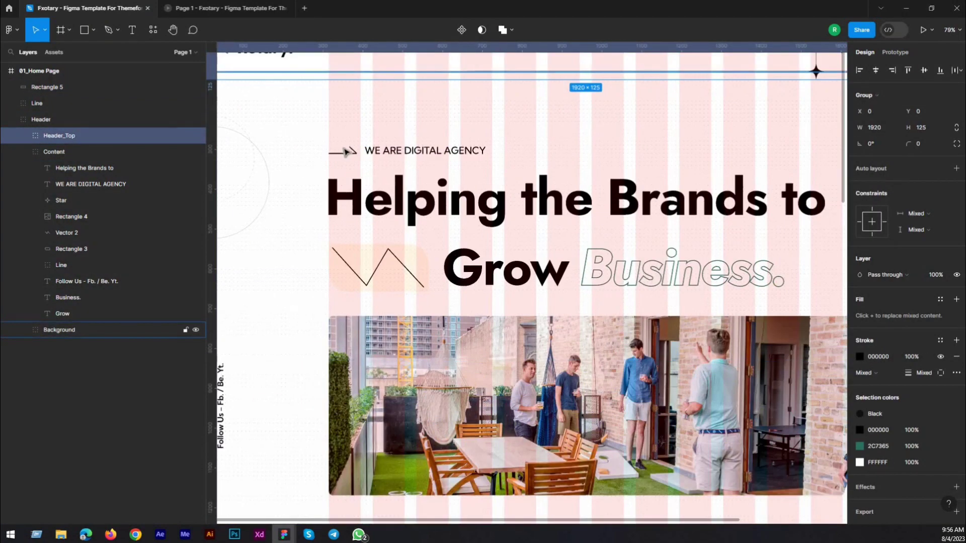
pyautogui.doubleClick(390, 151)
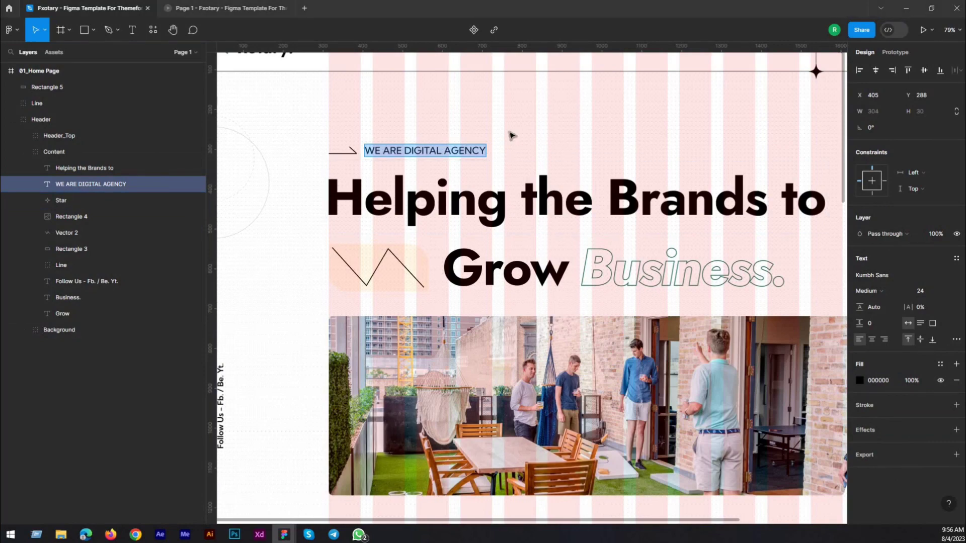
pyautogui.click(345, 150)
pyautogui.scroll(-5, 347, 151)
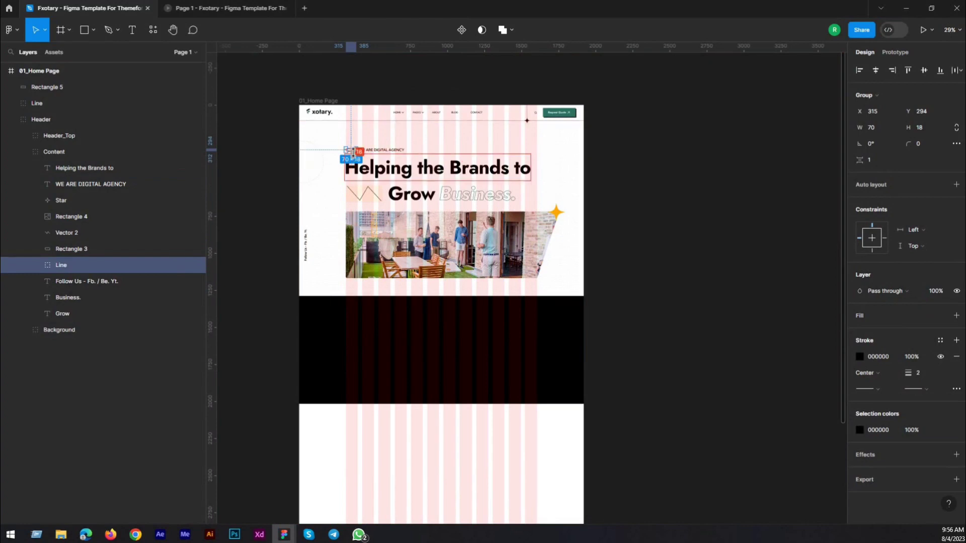
pyautogui.moveTo(346, 153); pyautogui.dragTo(344, 319)
# Move the copied Line group above Rectangle 5 in the layer order and apply the Grey colour style to it
pyautogui.scroll(8, 343, 318)
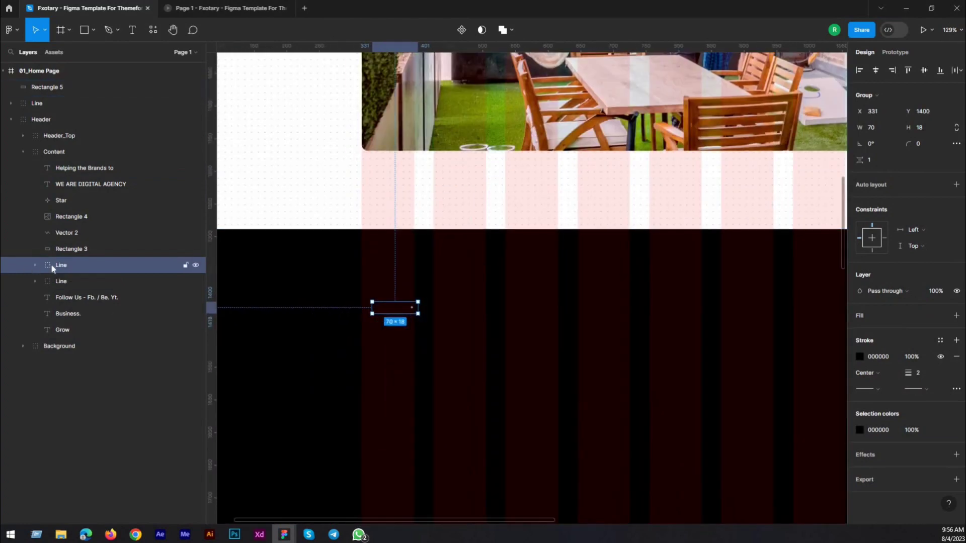
pyautogui.moveTo(51, 267); pyautogui.dragTo(75, 79)
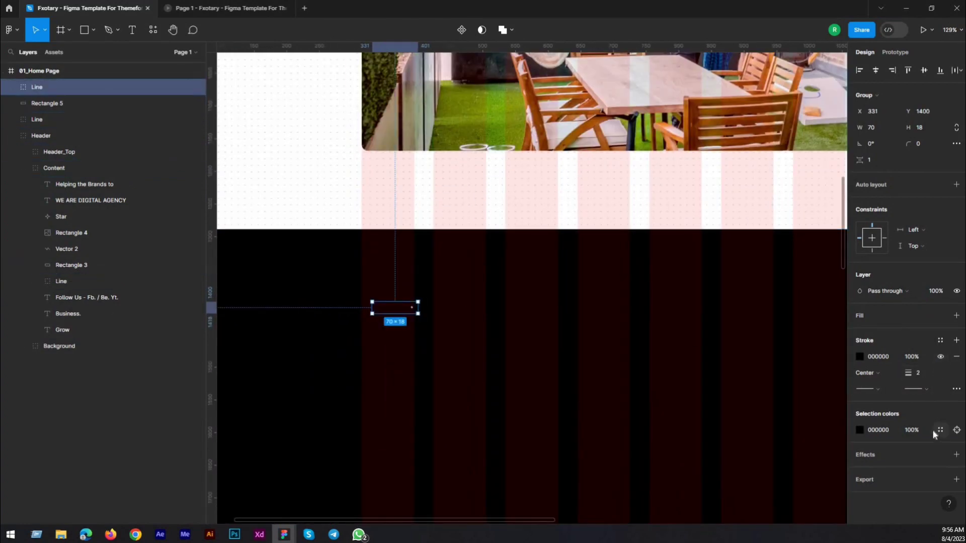
pyautogui.click(939, 429)
pyautogui.click(742, 404)
# Align the grey arrow line with the first grid column at X 315 and lower it to Y 1409
pyautogui.scroll(5, 394, 316)
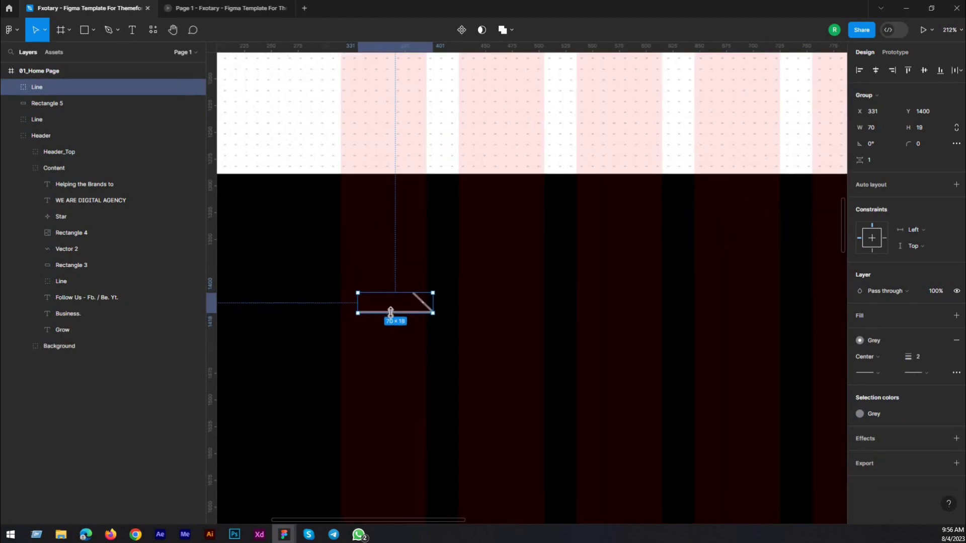
pyautogui.press('Left')
pyautogui.press('Left')
pyautogui.press('Left')
pyautogui.press('Left')
pyautogui.press('Left')
pyautogui.press('Left')
pyautogui.press('Left')
pyautogui.press('Left')
pyautogui.press('Left')
pyautogui.press('Left')
pyautogui.press('Left')
pyautogui.press('Left')
pyautogui.press('Left')
pyautogui.press('Left')
pyautogui.press('Left')
pyautogui.press('Left')
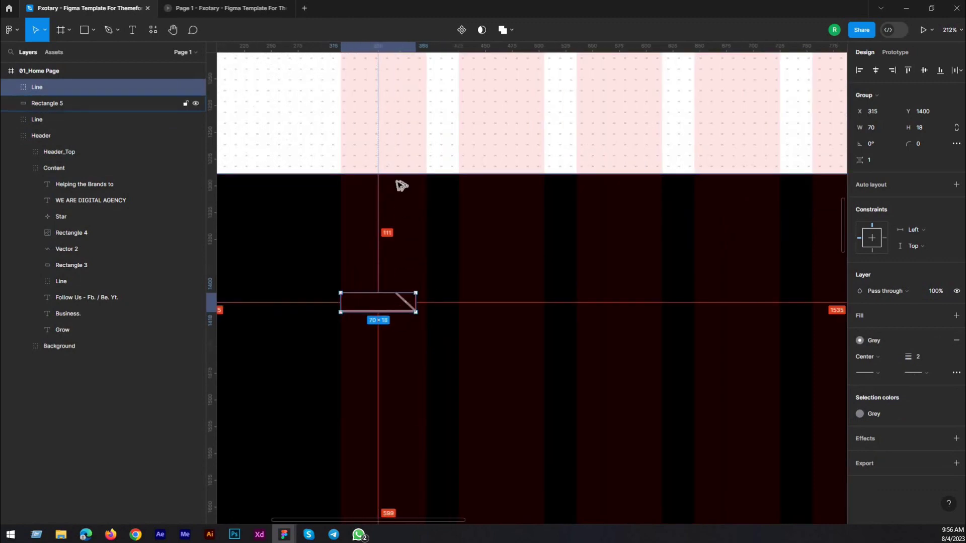
pyautogui.press('Down')
pyautogui.press('Down')
pyautogui.press('Down')
pyautogui.press('Down')
pyautogui.press('Down')
pyautogui.press('Down')
pyautogui.press('Down')
pyautogui.press('Down')
pyautogui.press('Down')
pyautogui.scroll(-5, 370, 243)
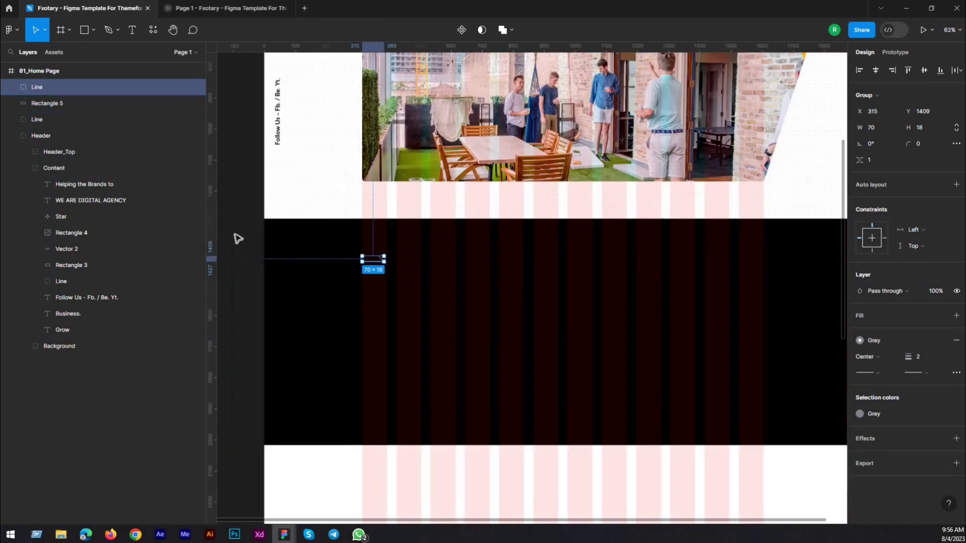
# Add the text ABOUT COMPANY below the grey arrow line and apply the Grey colour style to it
pyautogui.click(238, 238)
pyautogui.scroll(3, 357, 271)
pyautogui.press('t')
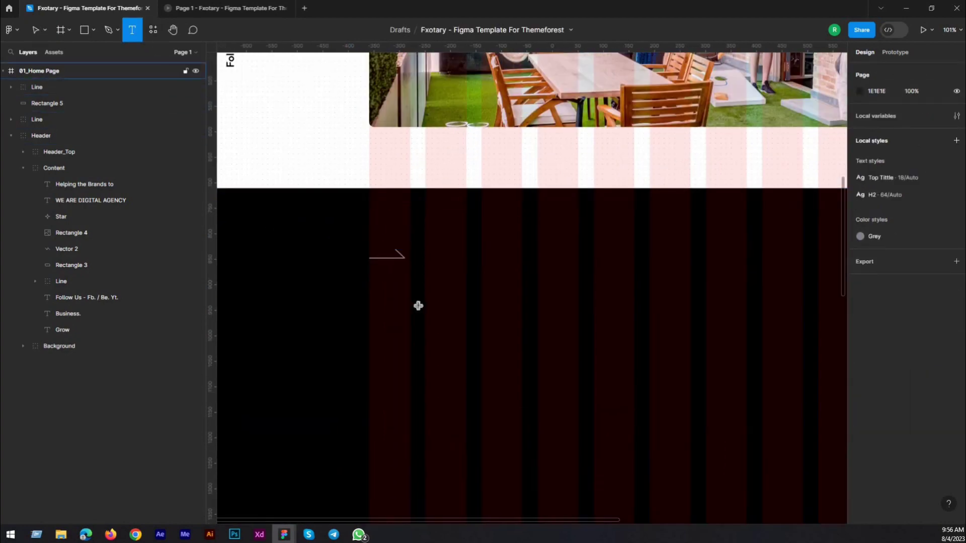
pyautogui.click(370, 280)
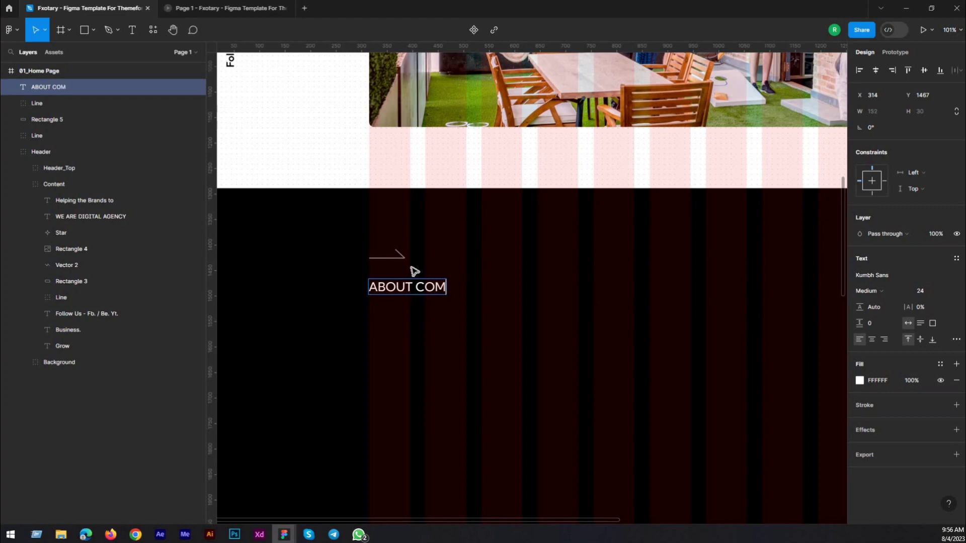
pyautogui.press('Escape')
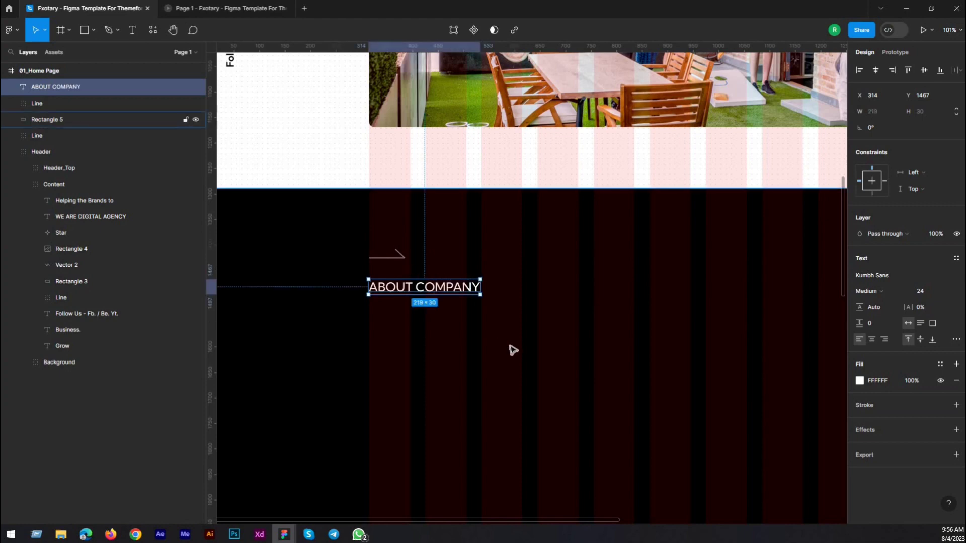
pyautogui.click(940, 363)
pyautogui.click(448, 307)
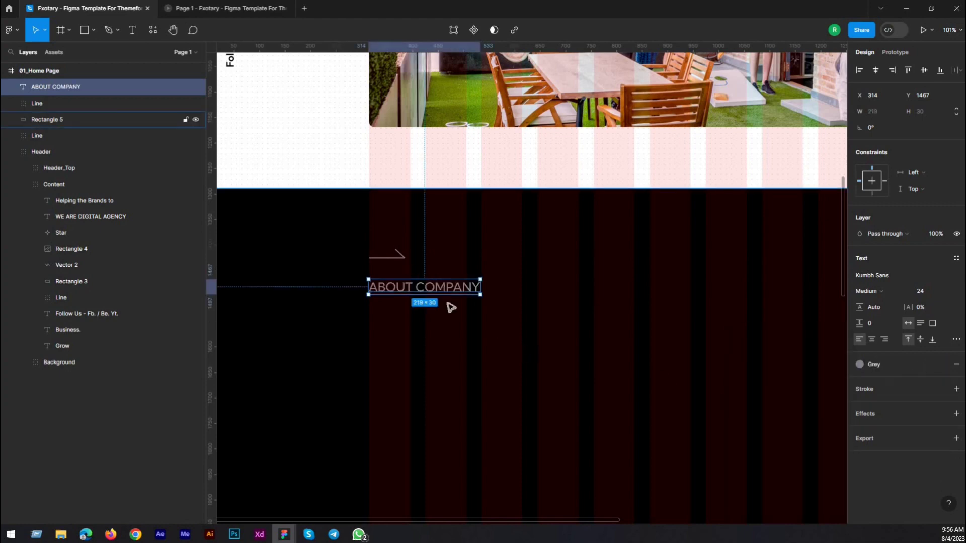
# Position the ABOUT COMPANY text directly under the arrow line at X 315, Y 1442
pyautogui.click(448, 307)
pyautogui.click(401, 289)
pyautogui.hotkey('shift', '2')
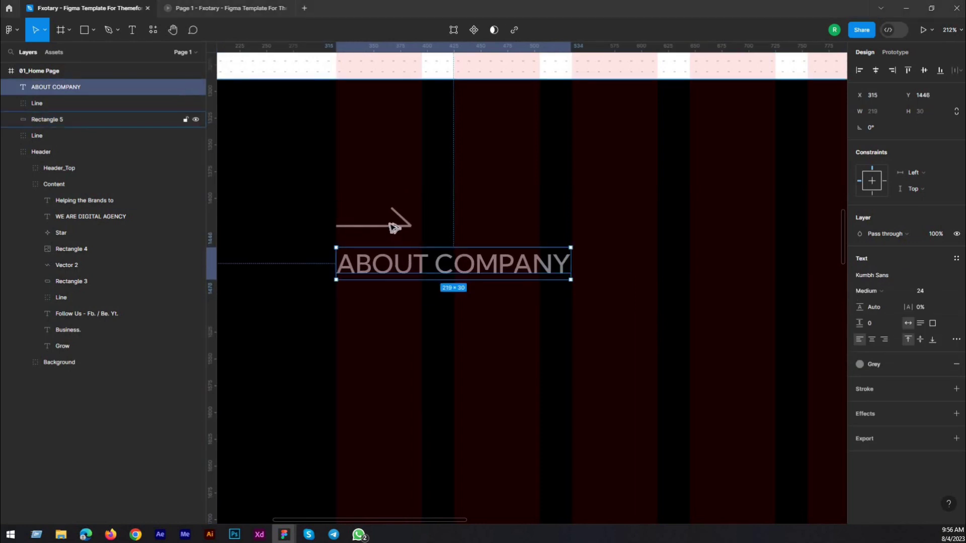
pyautogui.press('alt')
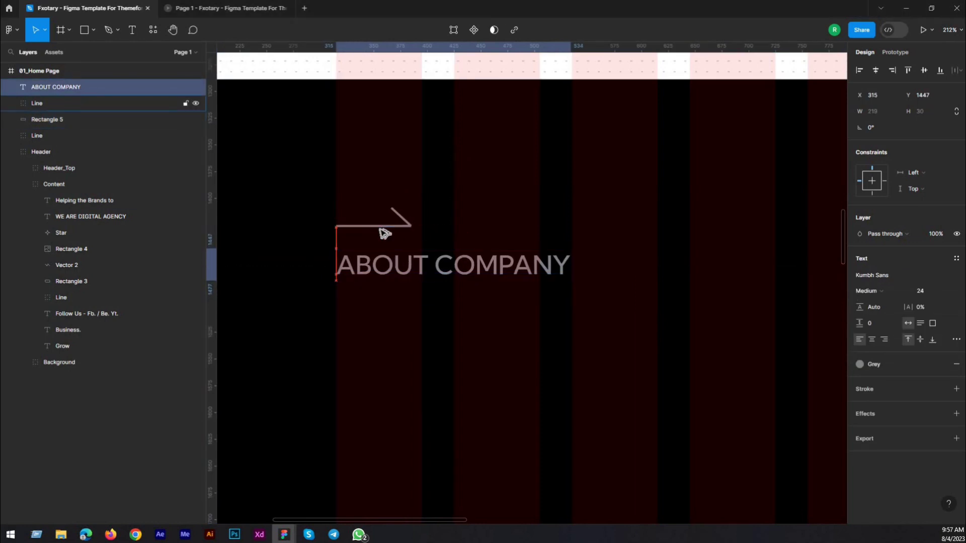
pyautogui.press('Up')
pyautogui.press('Up')
pyautogui.press('Up')
pyautogui.press('Up')
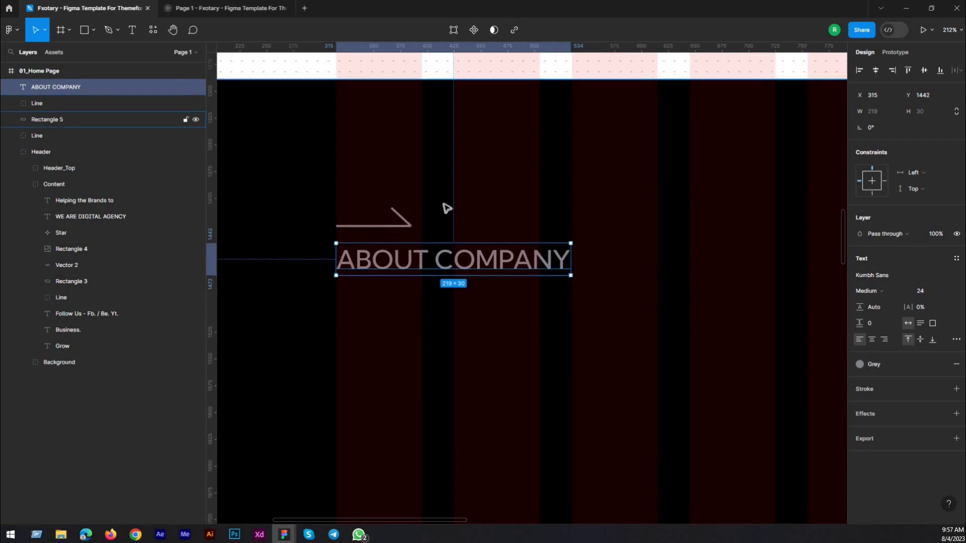
pyautogui.scroll(-5, 381, 232)
pyautogui.press('Escape')
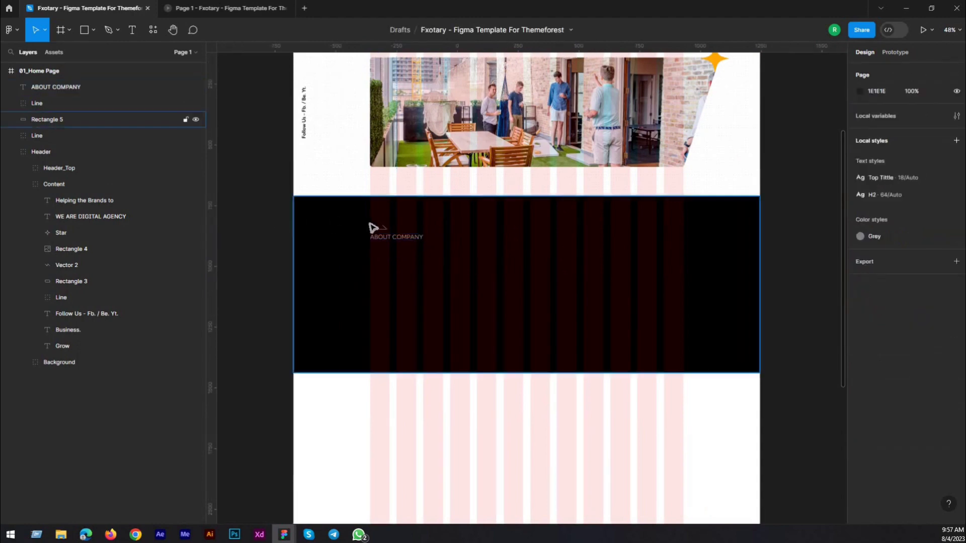
# Add the three-line heading "We are a top Digital agency in the world." below ABOUT COMPANY
pyautogui.scroll(2, 375, 237)
pyautogui.click(380, 252)
pyautogui.press('Escape')
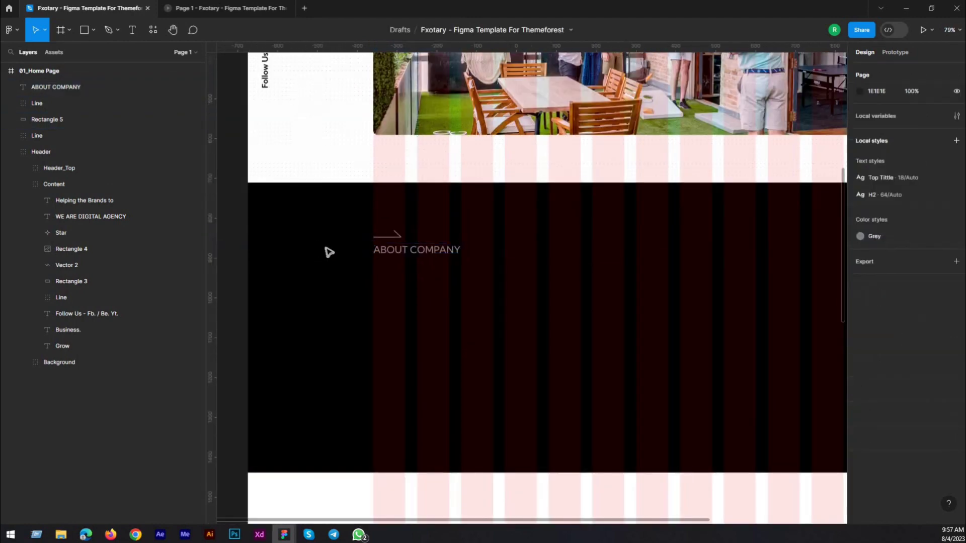
pyautogui.scroll(4, 415, 280)
pyautogui.press('t')
pyautogui.click(336, 305)
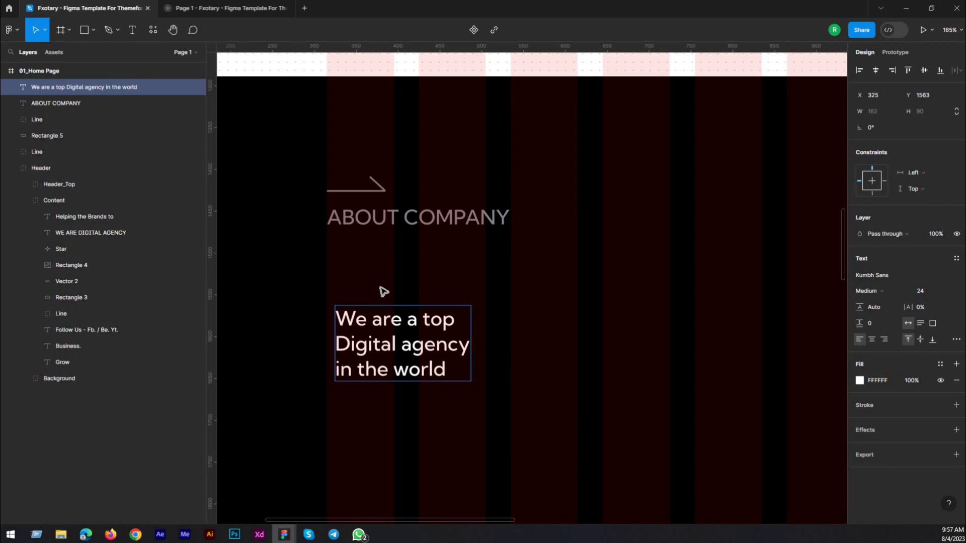
# Apply the H2 64/Auto text style to the new heading
pyautogui.click(955, 259)
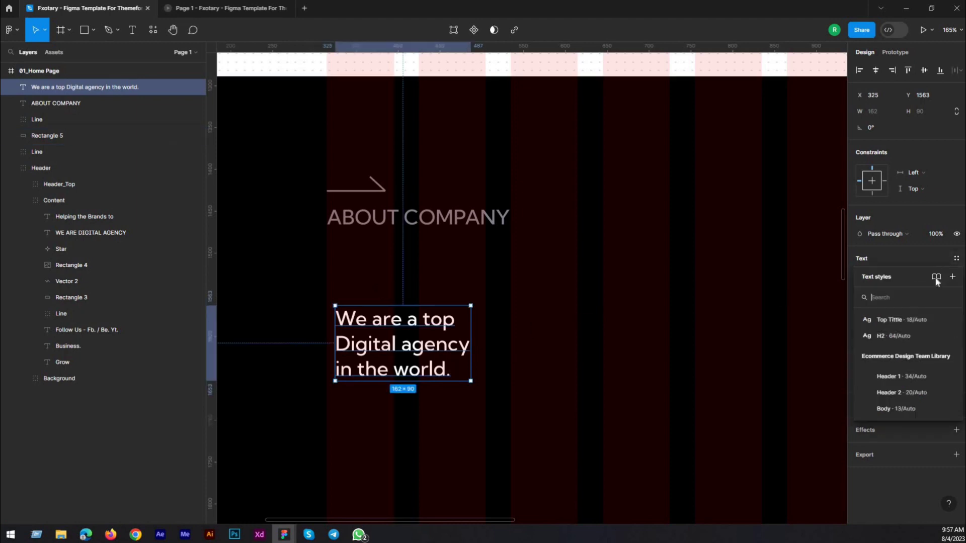
pyautogui.click(901, 329)
pyautogui.click(956, 260)
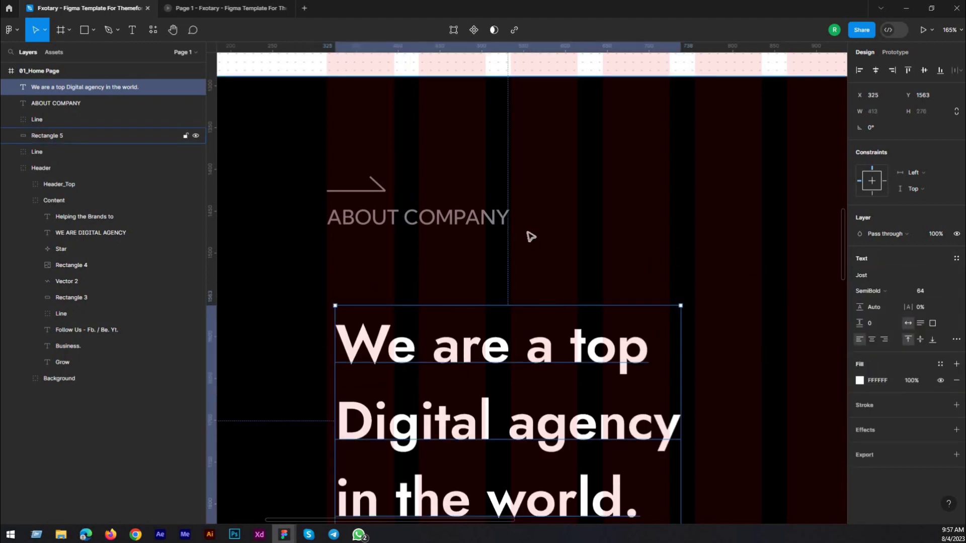
# Move the heading to X 315, Y 1505 on the first grid column and set its text box to auto height
pyautogui.scroll(-5, 528, 234)
pyautogui.moveTo(482, 318); pyautogui.dragTo(466, 302)
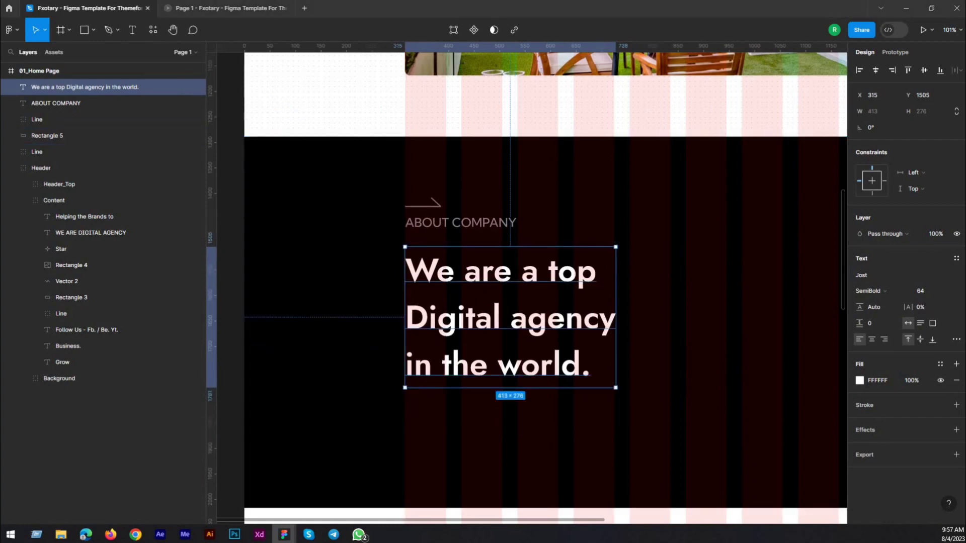
pyautogui.scroll(3, 397, 266)
pyautogui.scroll(-2, 493, 287)
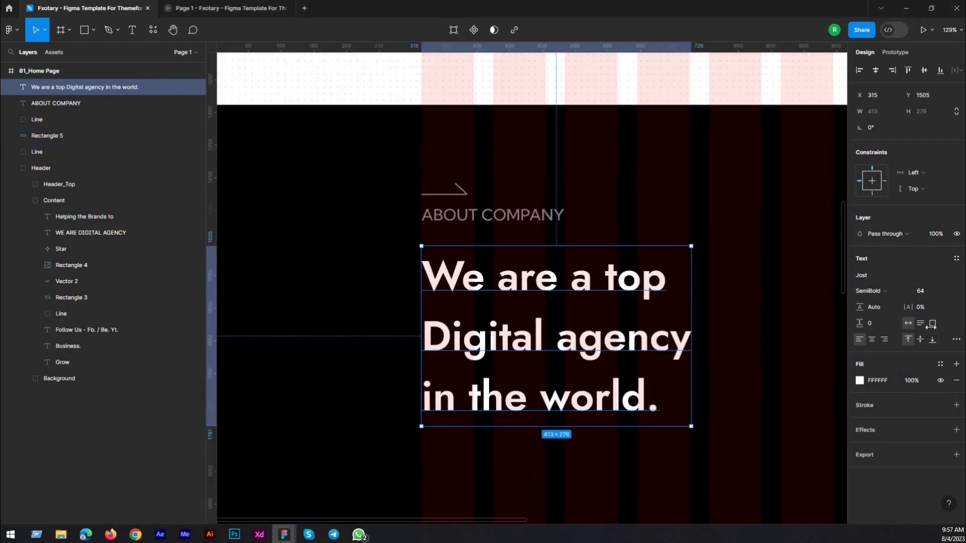
pyautogui.scroll(3, 425, 247)
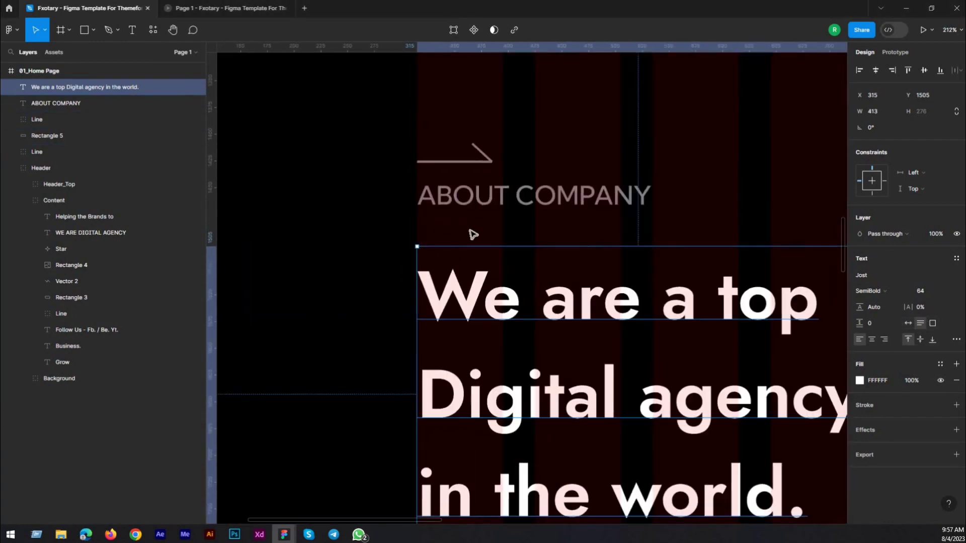
# Nudge the heading up closer to the ABOUT COMPANY label
pyautogui.press('Up')
pyautogui.press('Up')
pyautogui.press('Up')
pyautogui.press('Up')
pyautogui.press('Up')
pyautogui.press('Up')
pyautogui.press('Up')
pyautogui.press('Up')
pyautogui.press('Up')
pyautogui.press('Up')
pyautogui.press('Up')
pyautogui.press('Up')
pyautogui.press('Up')
pyautogui.press('Up')
pyautogui.press('Up')
pyautogui.press('Up')
pyautogui.press('Up')
pyautogui.press('Up')
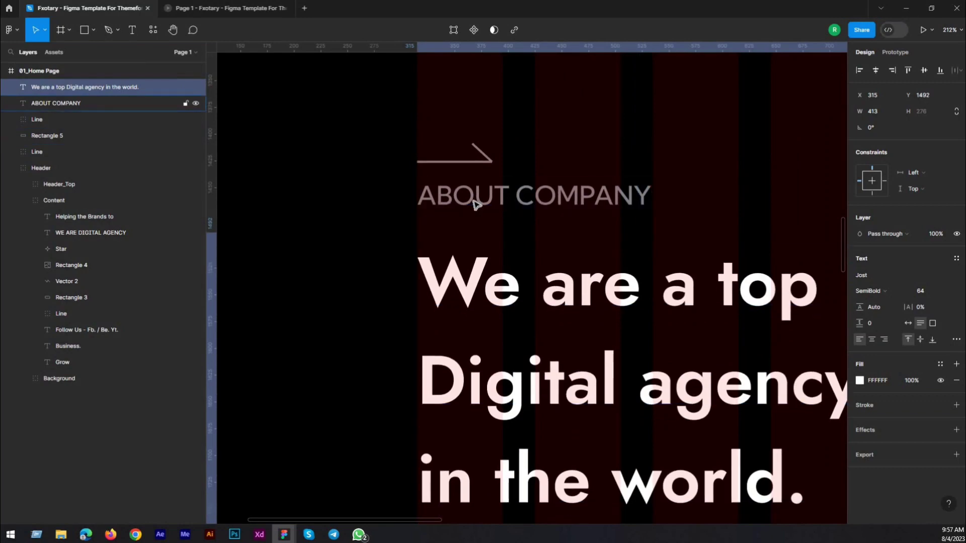
# Collapse the Content and Header groups in the layer list and clear the selection
pyautogui.click(22, 200)
pyautogui.click(11, 168)
pyautogui.scroll(-5, 382, 229)
pyautogui.press('Escape')
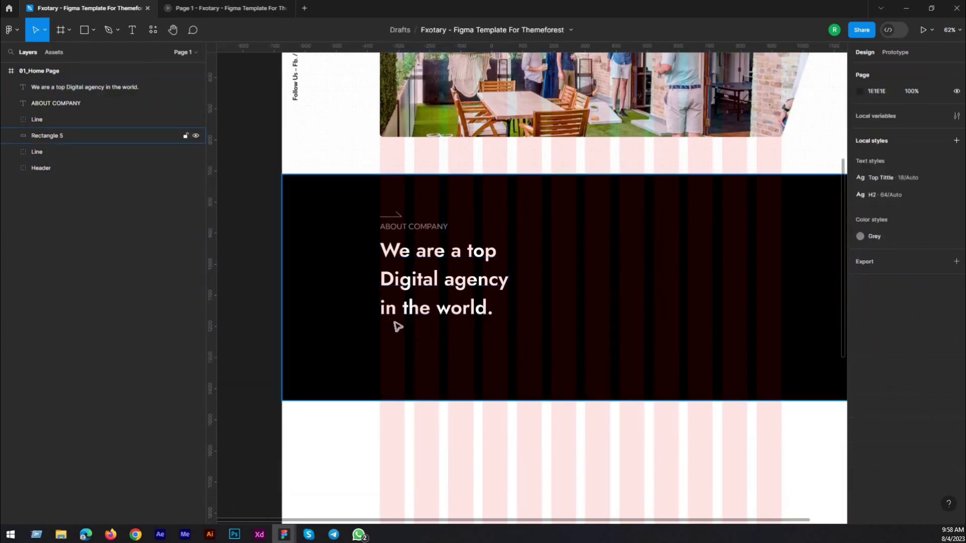
# Extend the black section rectangle downward to about 1920 × 888
pyautogui.scroll(5, 382, 302)
pyautogui.scroll(-3, 353, 352)
pyautogui.click(327, 416)
pyautogui.moveTo(328, 407); pyautogui.dragTo(327, 463)
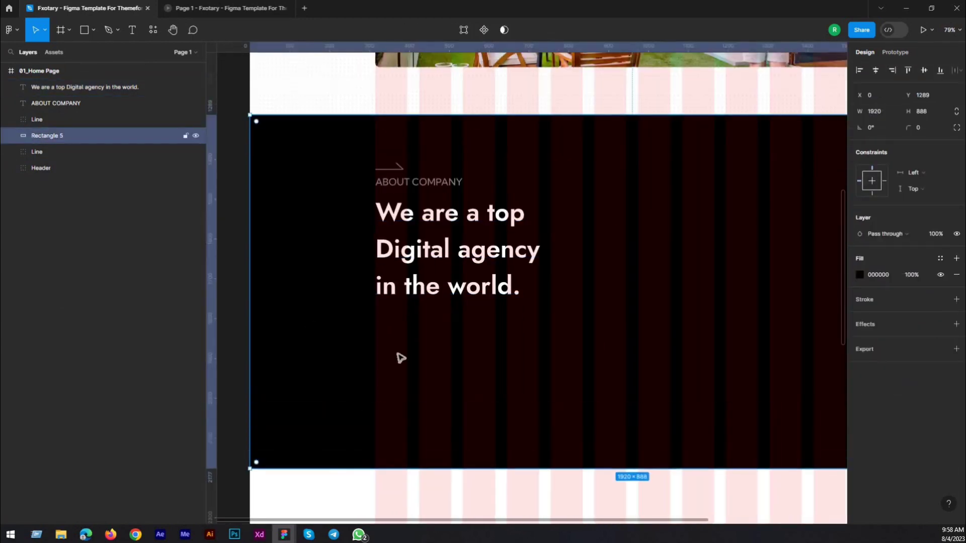
pyautogui.scroll(-3, 274, 302)
# Draw a circle below the heading, aligned with the first grid column, and set its size to 170 × 170
pyautogui.scroll(5, 273, 302)
pyautogui.press('Escape')
pyautogui.click(94, 33)
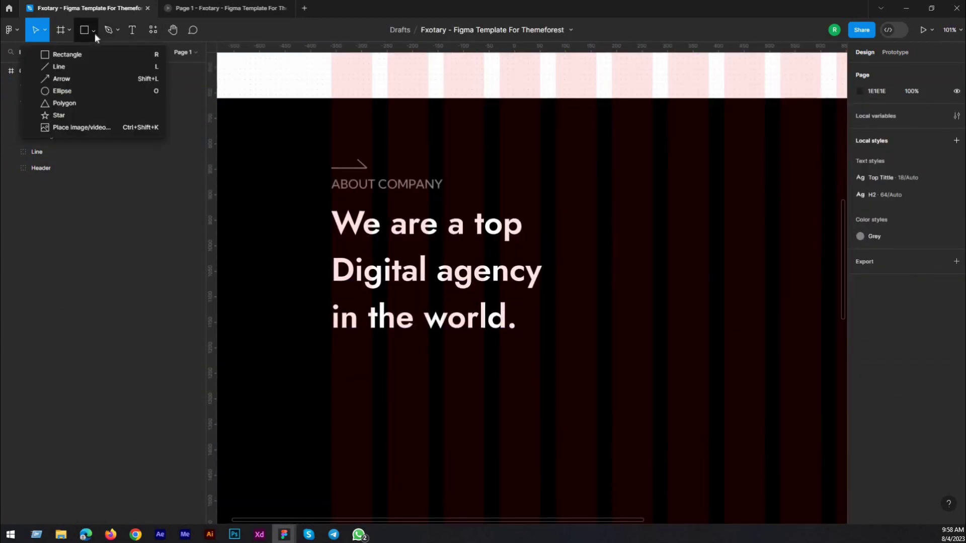
pyautogui.click(92, 90)
pyautogui.moveTo(331, 362); pyautogui.dragTo(424, 454)
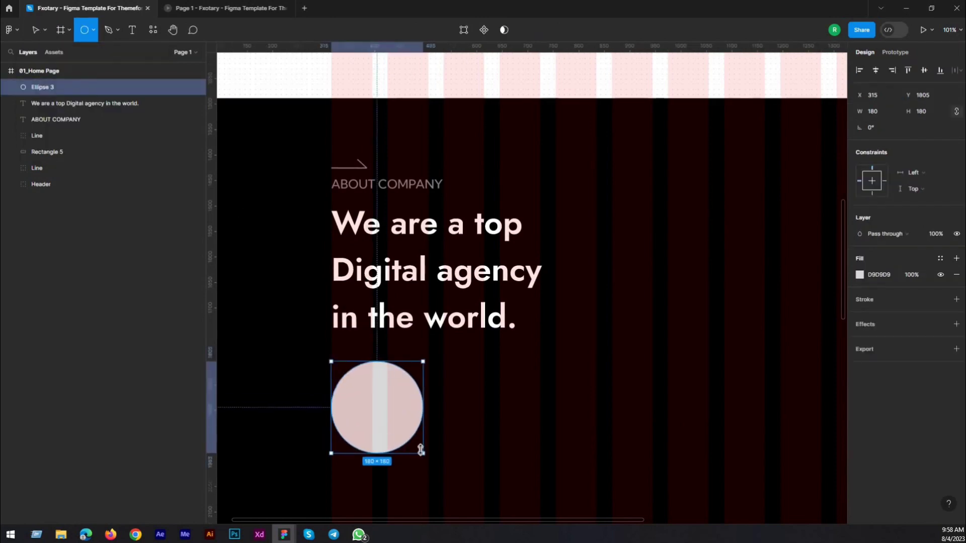
pyautogui.click(886, 113)
pyautogui.write('170')
pyautogui.press('Return')
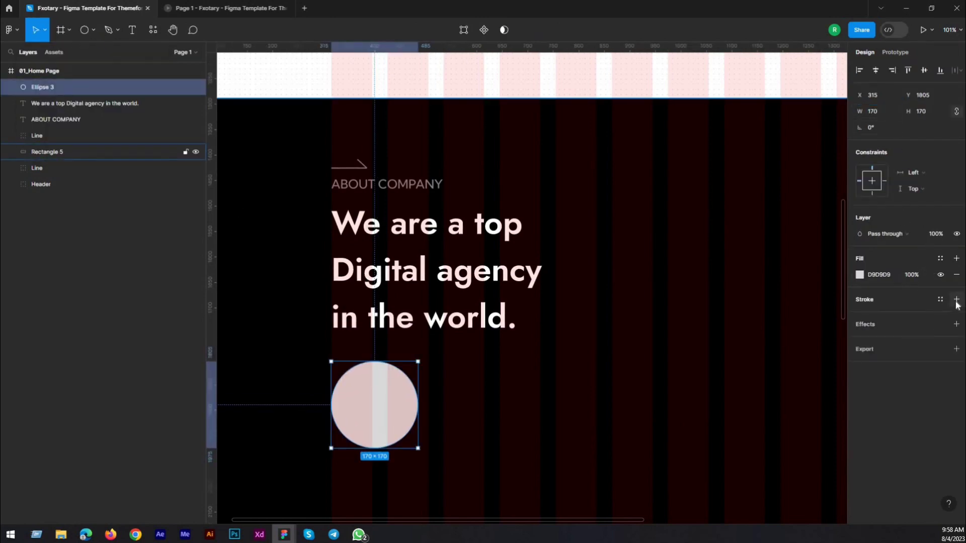
# Remove the circle's fill and add a 1 px inside stroke with the Grey colour style
pyautogui.click(956, 299)
pyautogui.click(957, 275)
pyautogui.click(941, 283)
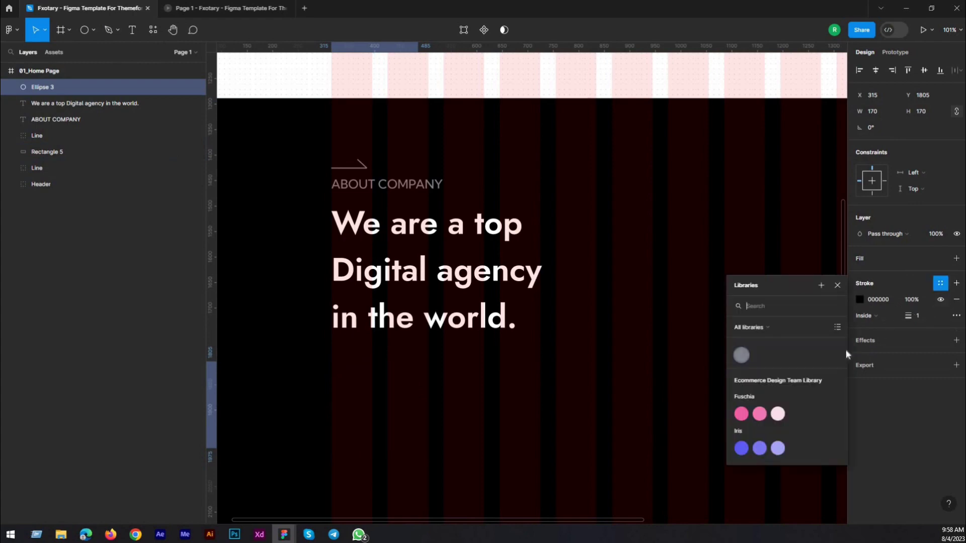
pyautogui.click(742, 355)
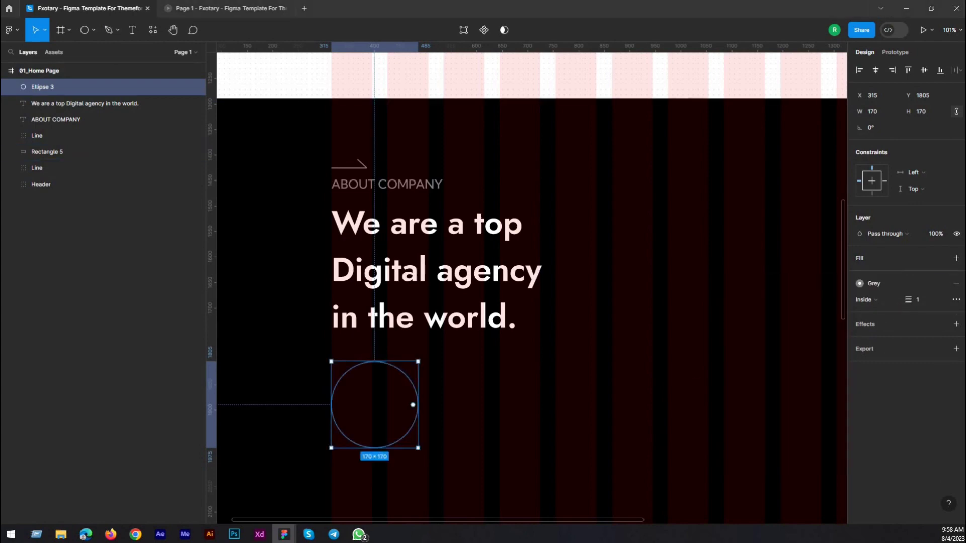
# Detach the Grey colour style from the circle's stroke and set the stroke colour to 2F2F2F
pyautogui.click(941, 283)
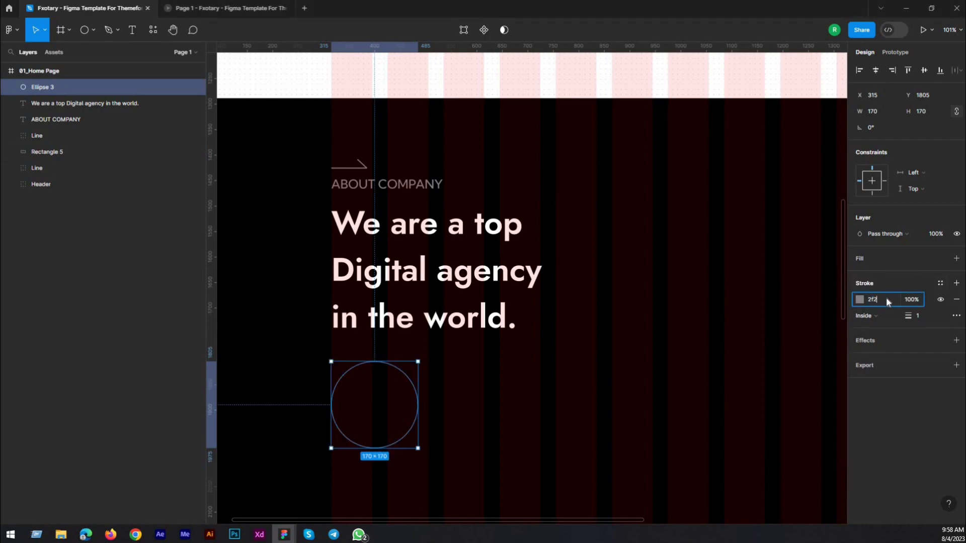
pyautogui.write('f2f')
pyautogui.press('Return')
# Move the circle down to Y 1813, leaving a 50 px gap below the heading
pyautogui.scroll(3, 374, 347)
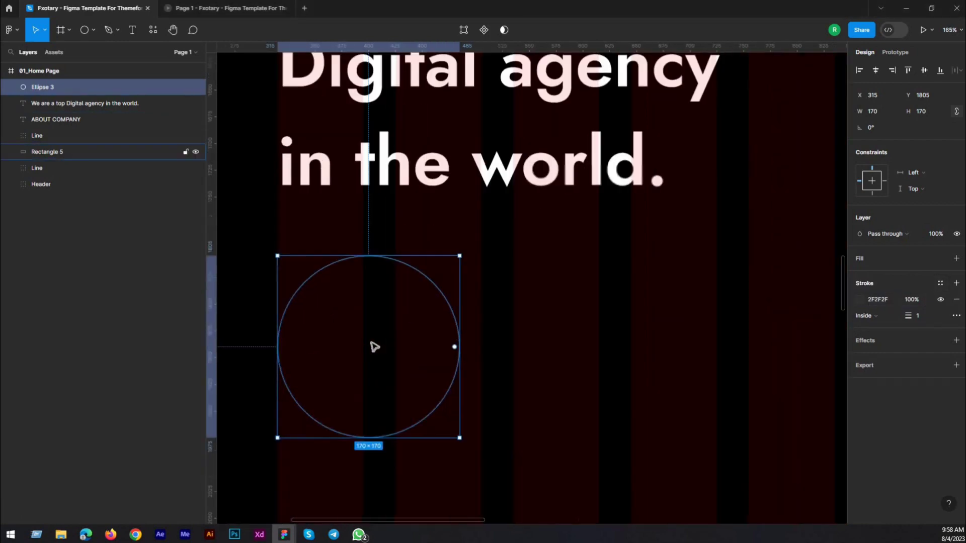
pyautogui.press('Down')
pyautogui.press('Down')
pyautogui.press('Down')
pyautogui.press('alt')
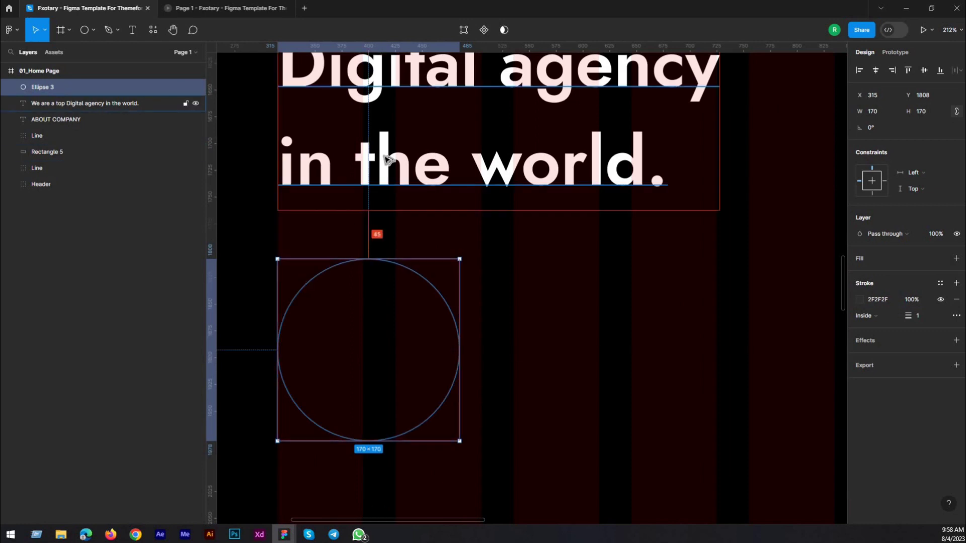
pyautogui.press('Down')
pyautogui.press('Down')
pyautogui.press('Down')
pyautogui.press('Down')
pyautogui.press('Down')
pyautogui.scroll(-5, 385, 160)
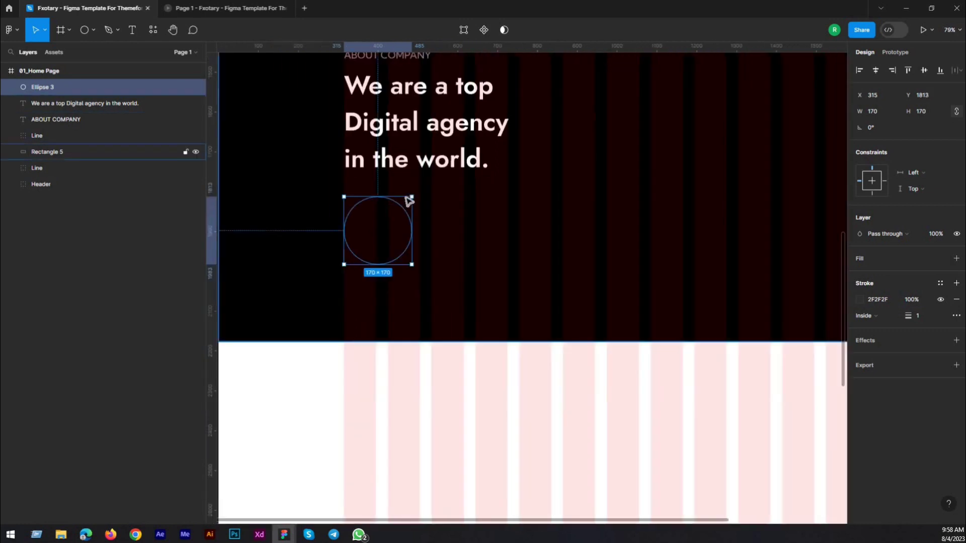
pyautogui.scroll(3, 409, 201)
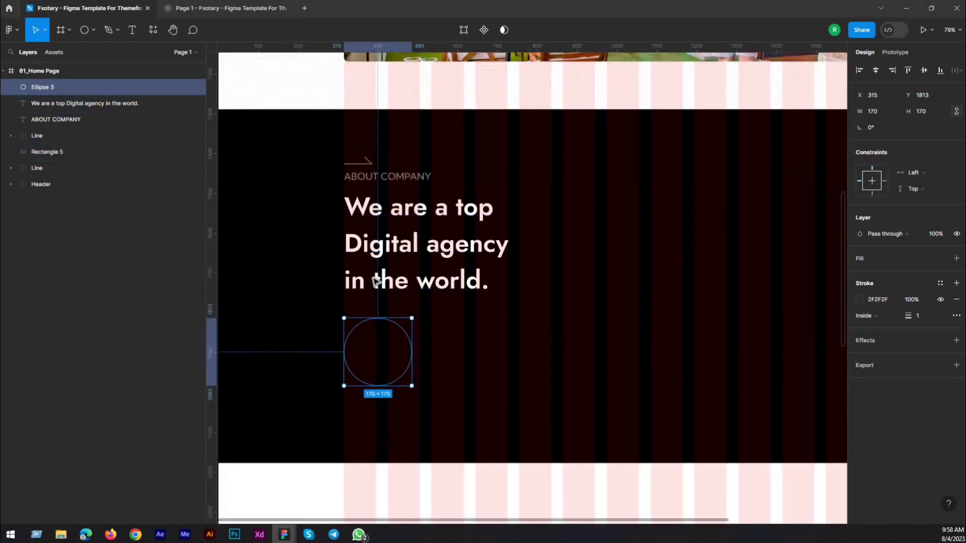
# Duplicate the header button's Request Quote text and arrow into the circle, placing the copies above the circle layer outside the Header group
pyautogui.scroll(5, 375, 281)
pyautogui.scroll(-5, 571, 302)
pyautogui.scroll(10, 654, 258)
pyautogui.doubleClick(717, 260)
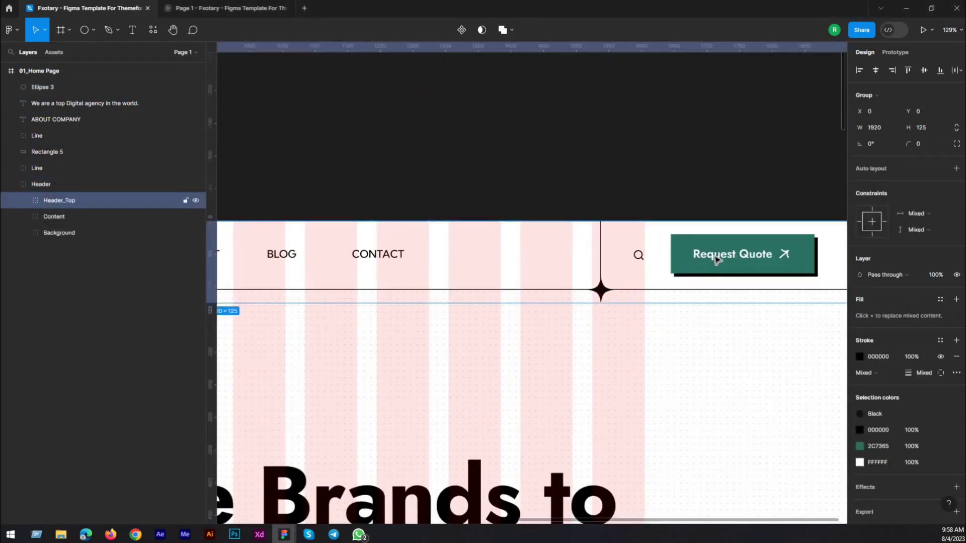
pyautogui.doubleClick(717, 259)
pyautogui.doubleClick(717, 259)
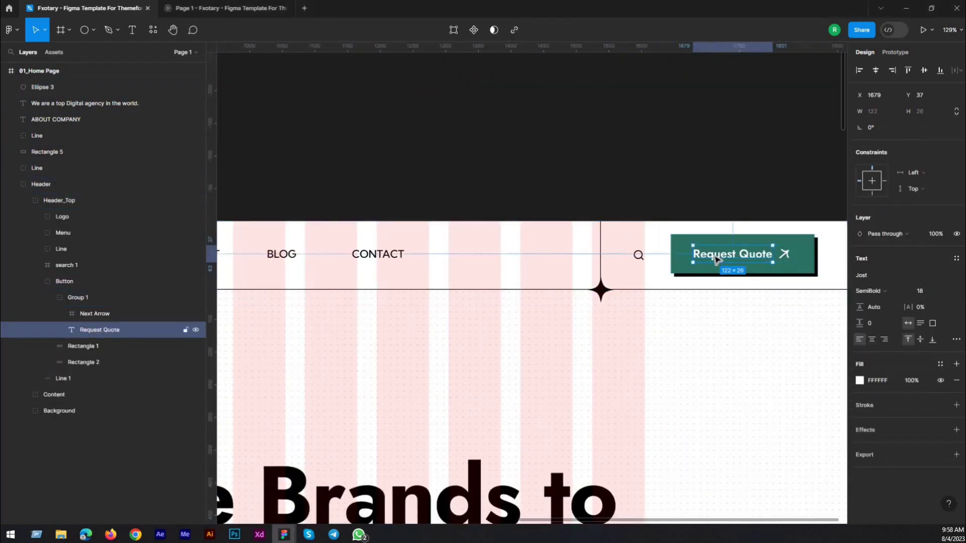
pyautogui.keyDown('shift'); pyautogui.click(785, 255); pyautogui.keyUp('shift')
pyautogui.scroll(-5, 613, 205)
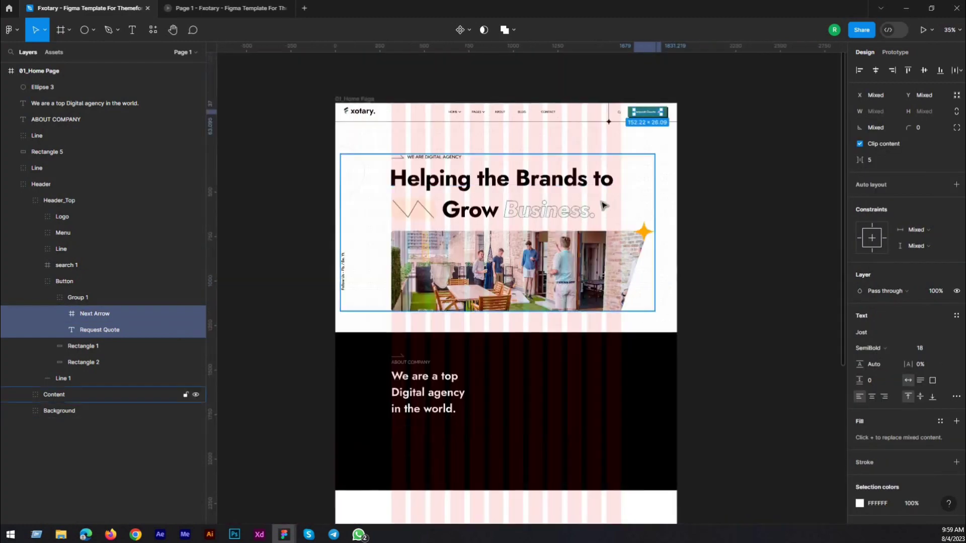
pyautogui.moveTo(649, 111); pyautogui.dragTo(403, 443)
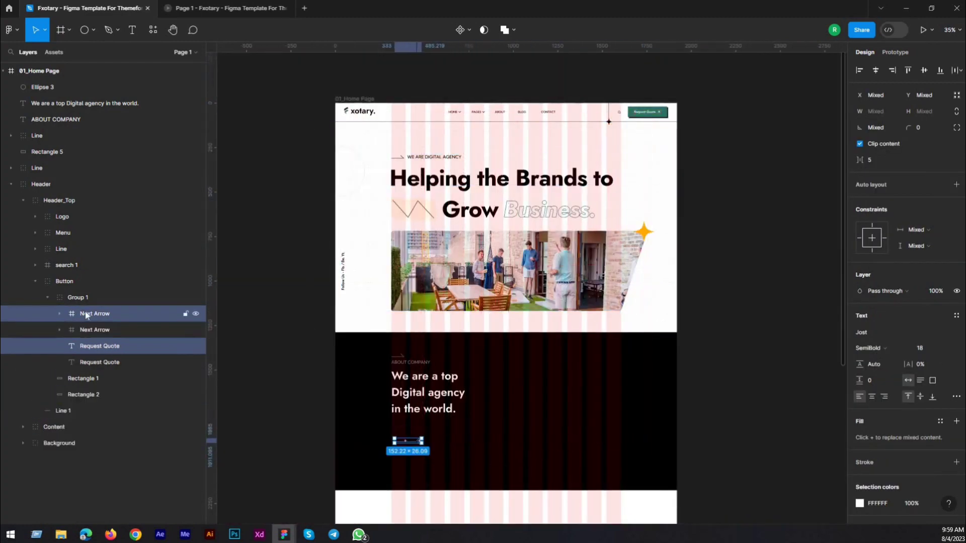
pyautogui.moveTo(86, 315); pyautogui.dragTo(81, 88)
# Replace the copied Request Quote text inside the circle with "Learn More"
pyautogui.scroll(-2, 365, 302)
pyautogui.scroll(6, 390, 317)
pyautogui.doubleClick(480, 331)
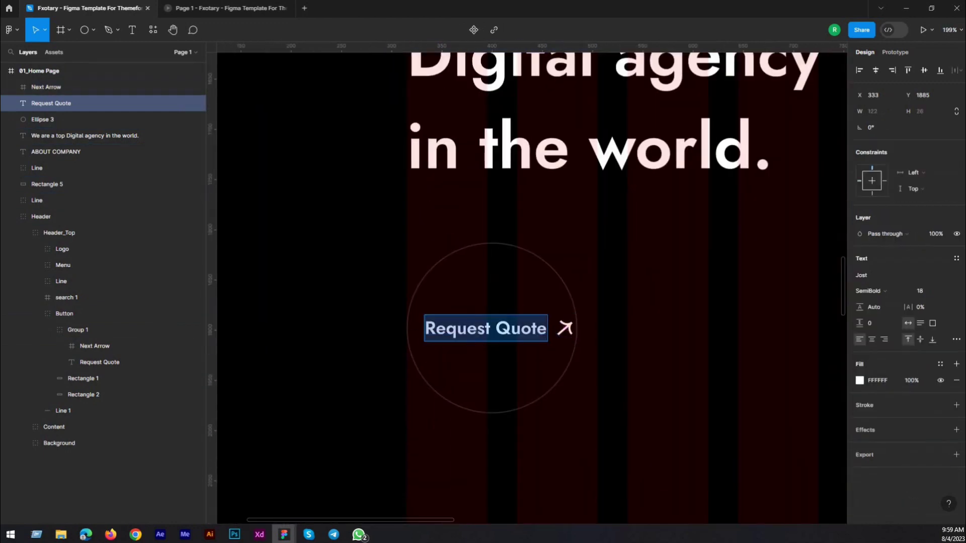
pyautogui.write('Learn More')
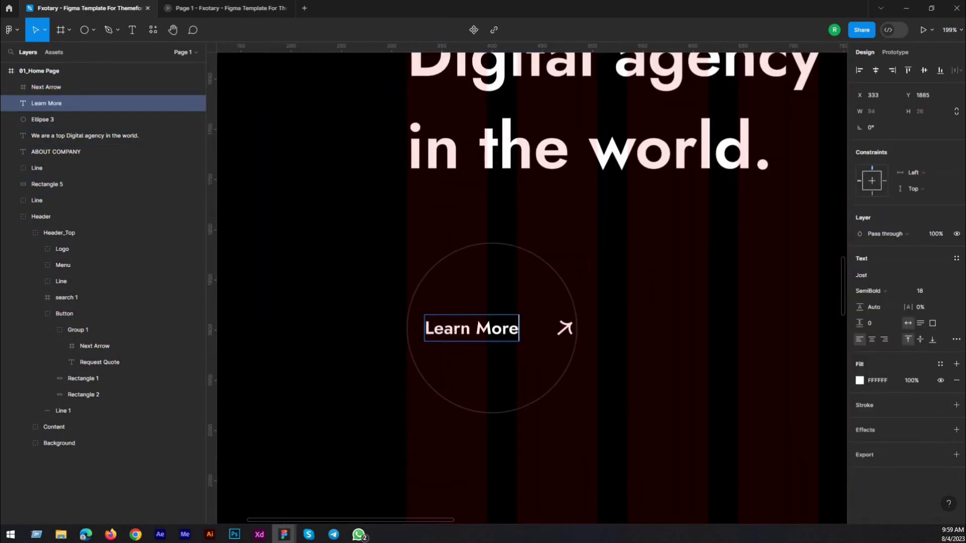
pyautogui.press('Escape')
# Set the Learn More text to font size 16 and Medium weight
pyautogui.click(924, 294)
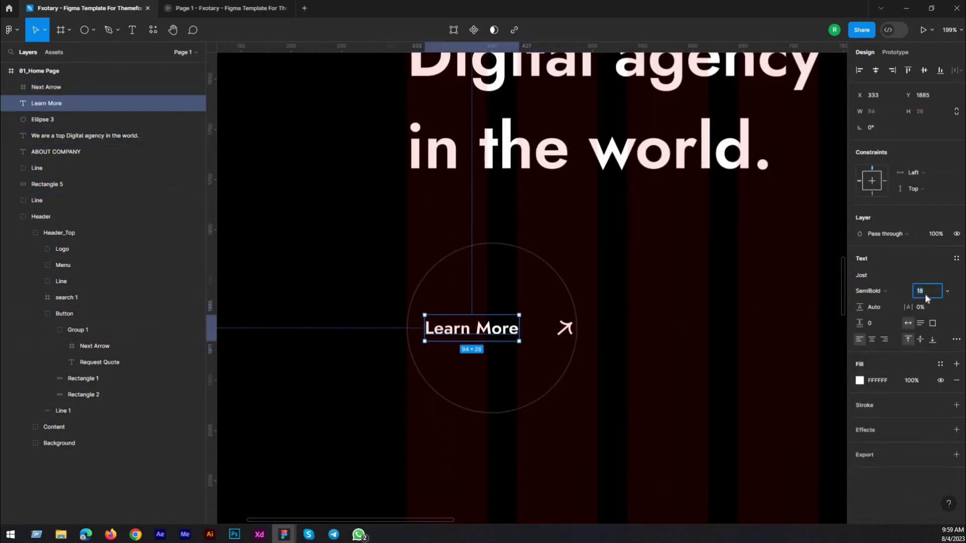
pyautogui.write('16')
pyautogui.press('Return')
pyautogui.click(868, 291)
pyautogui.click(866, 286)
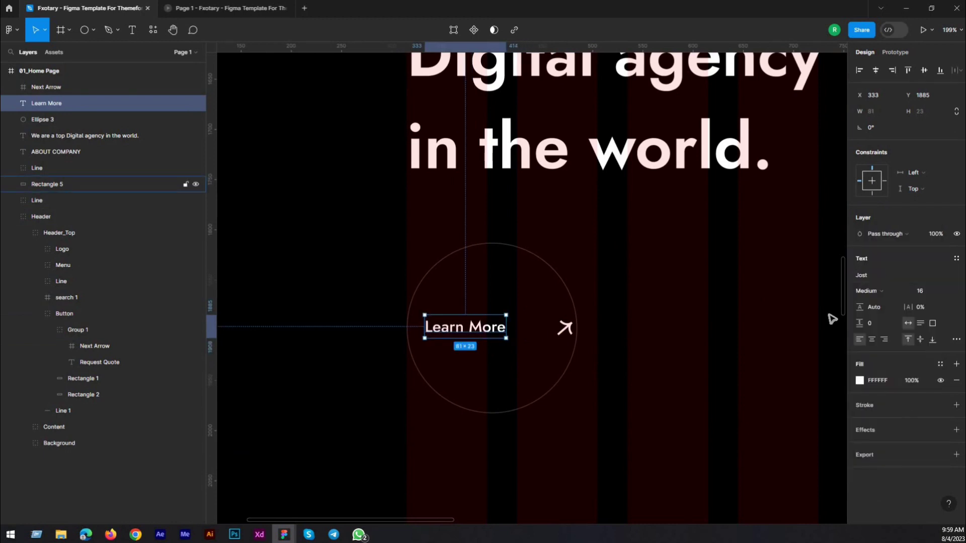
# Shrink the copied arrow to about 16.67 × 15.62 and place it just right of the Learn More text at X 422
pyautogui.click(566, 330)
pyautogui.scroll(5, 566, 331)
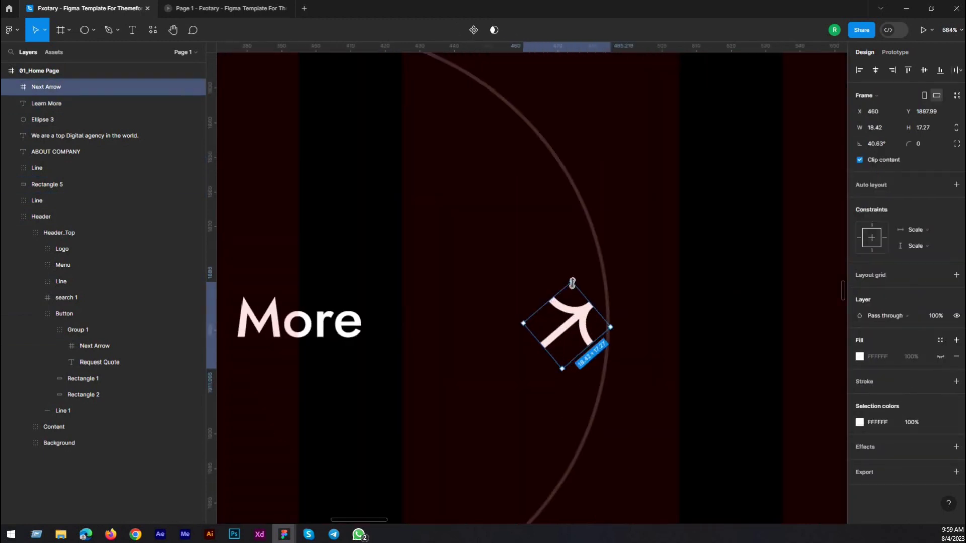
pyautogui.moveTo(572, 282); pyautogui.dragTo(510, 309)
pyautogui.scroll(-3, 584, 307)
pyautogui.scroll(4, 470, 315)
pyautogui.keyDown('shift'); pyautogui.click(468, 312); pyautogui.keyUp('shift')
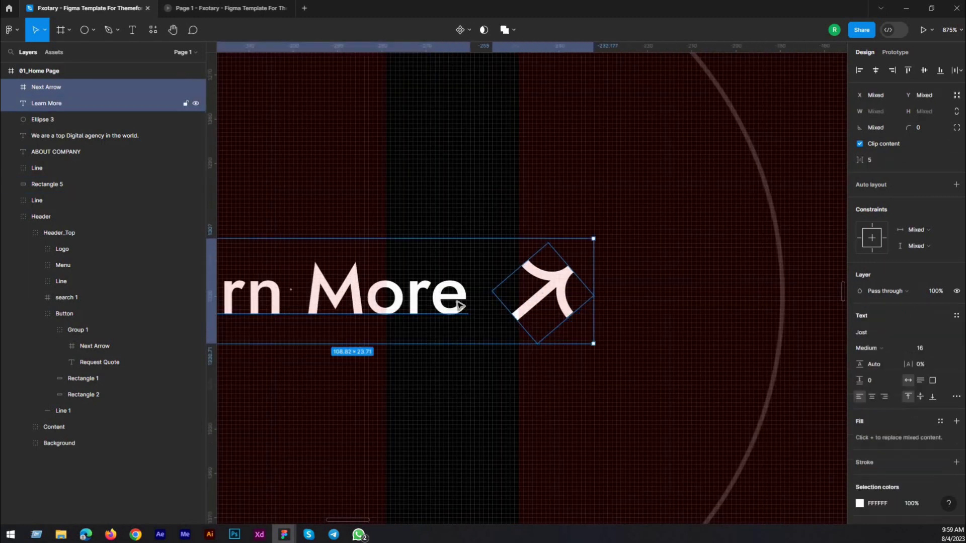
pyautogui.click(545, 293)
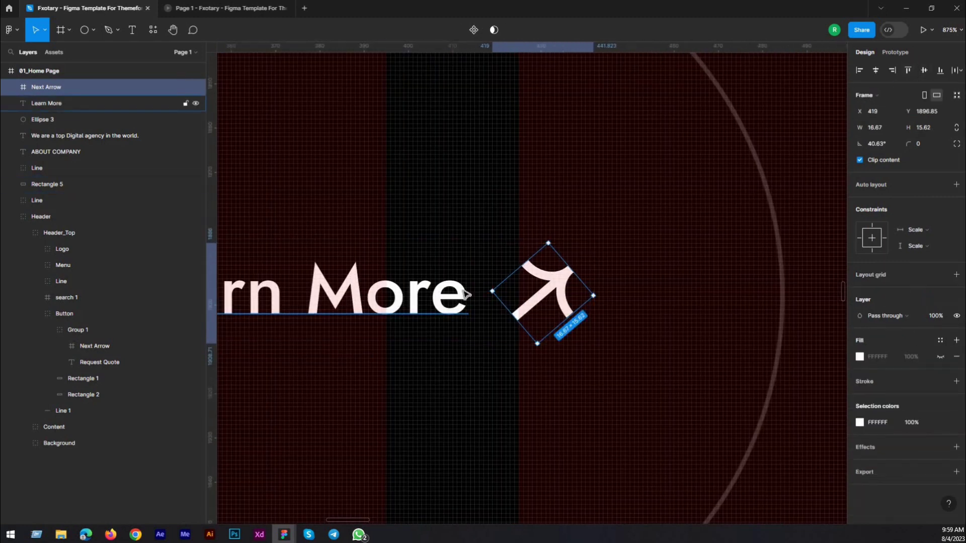
pyautogui.press('Right')
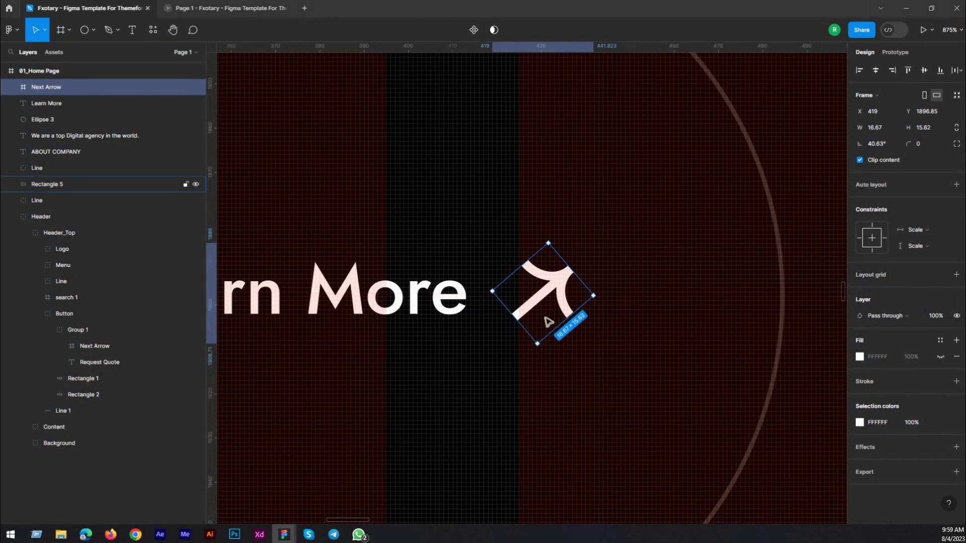
pyautogui.press('Right')
pyautogui.press('Right')
pyautogui.scroll(-5, 459, 311)
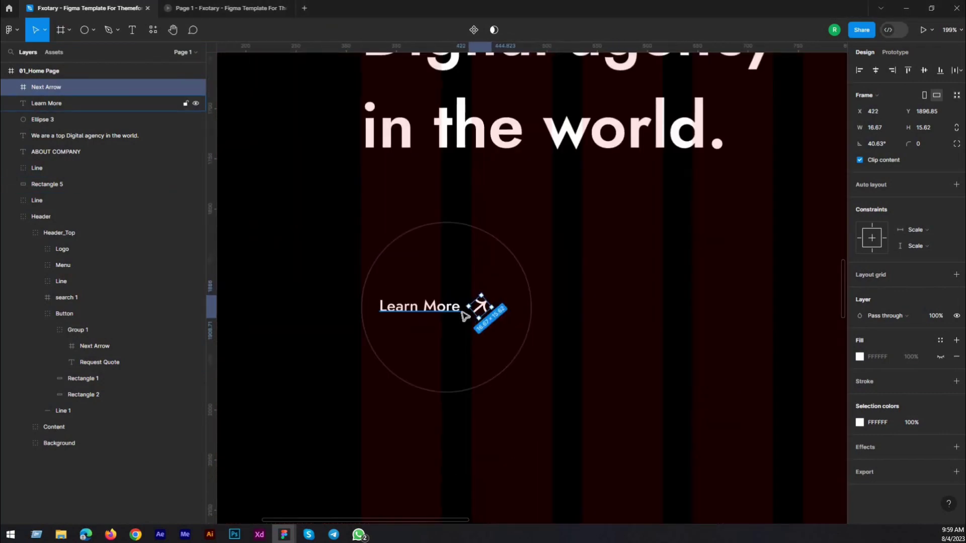
# Group the Learn More text with its arrow and centre the group horizontally and vertically in the circle
pyautogui.keyDown('shift'); pyautogui.click(74, 104); pyautogui.keyUp('shift')
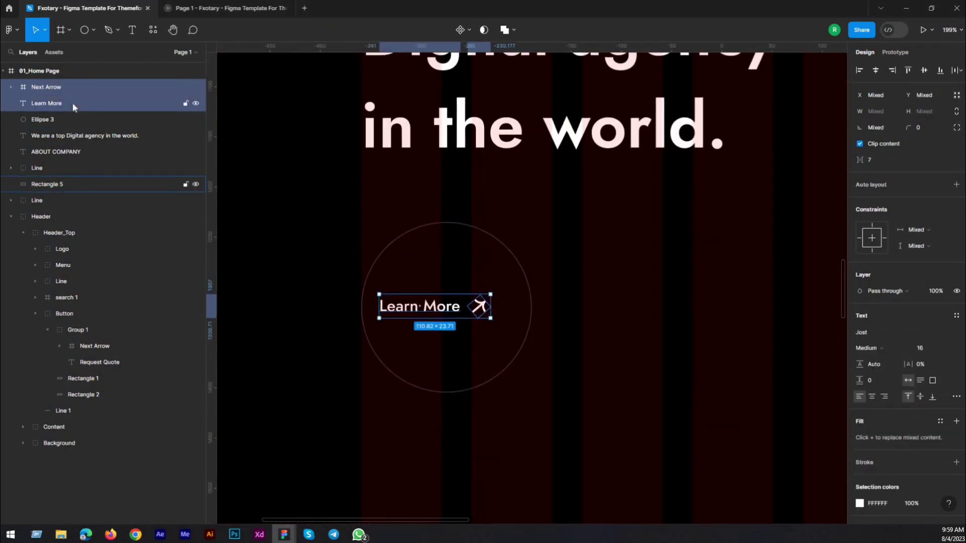
pyautogui.hotkey('ctrl', 'g')
pyautogui.keyDown('shift'); pyautogui.click(59, 102); pyautogui.keyUp('shift')
pyautogui.click(876, 70)
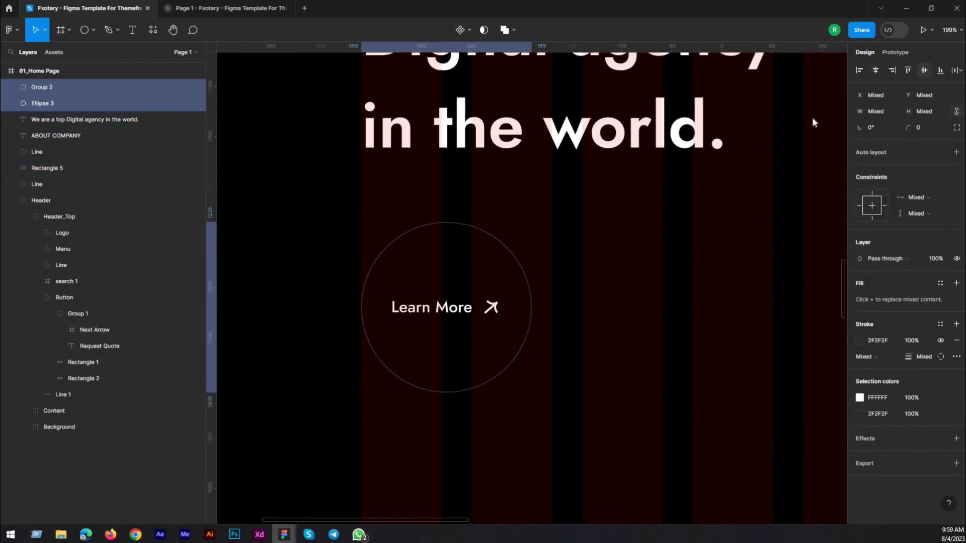
# Check the About Company section in the prototype preview and return to the design file
pyautogui.click(226, 8)
pyautogui.scroll(-10, 367, 292)
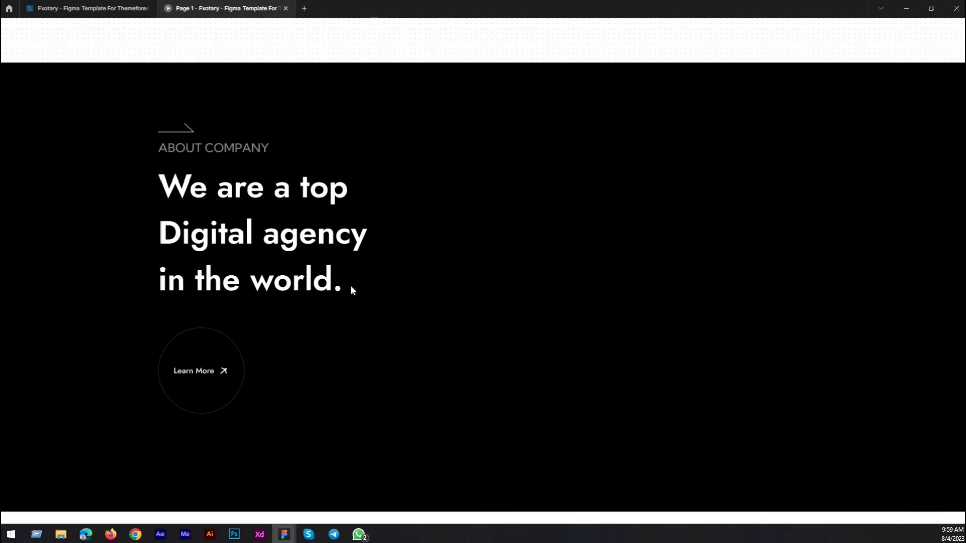
pyautogui.click(118, 8)
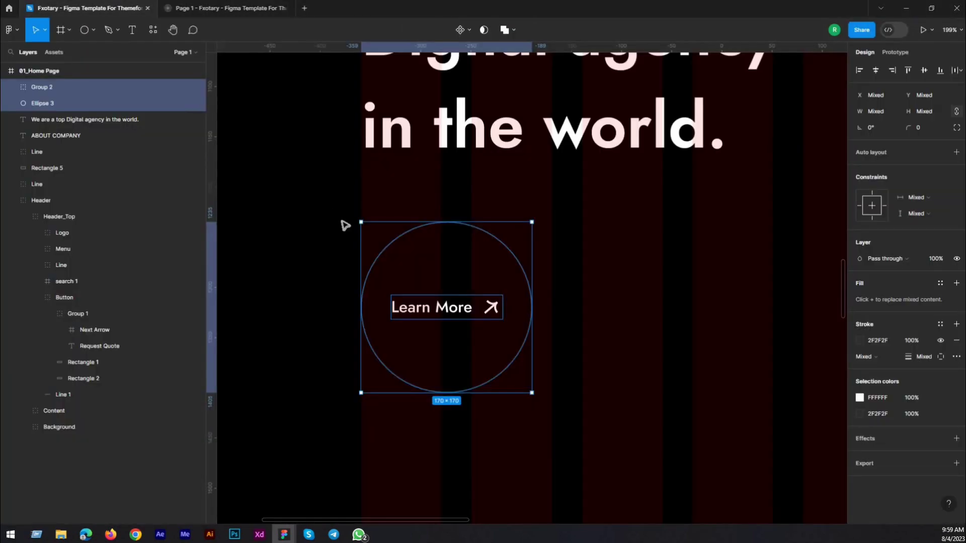
# Clear the selection and collapse the Button and Header groups in the layer list
pyautogui.scroll(-5, 346, 222)
pyautogui.click(759, 219)
pyautogui.scroll(2, 513, 222)
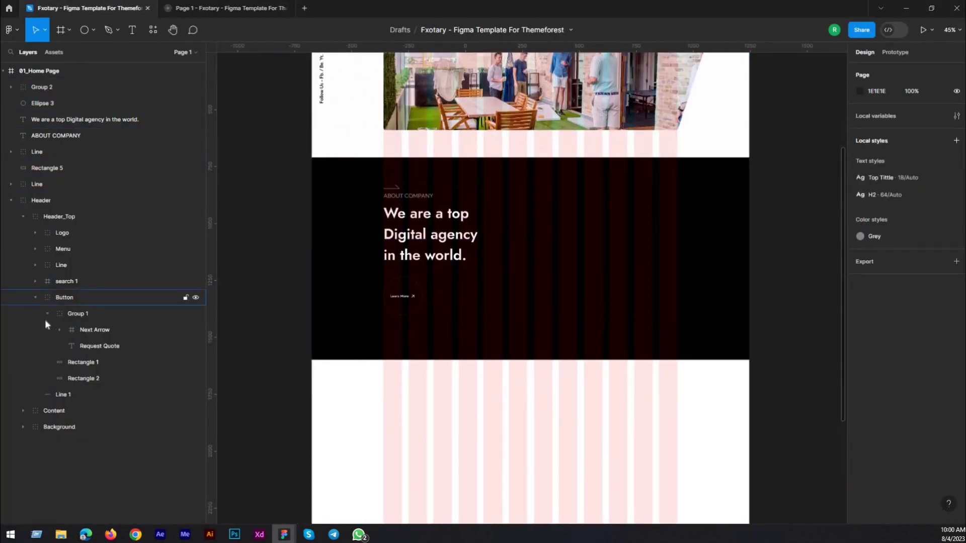
pyautogui.click(59, 313)
pyautogui.click(35, 297)
pyautogui.click(11, 200)
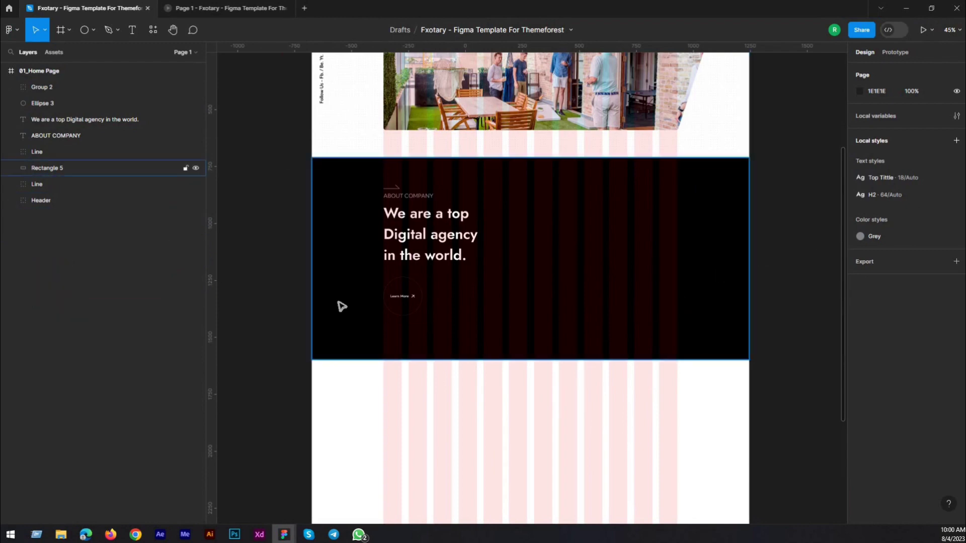
# Group the circle with its Learn More content and name the group "Button"
pyautogui.scroll(4, 339, 304)
pyautogui.click(469, 290)
pyautogui.keyDown('shift'); pyautogui.click(65, 105); pyautogui.keyUp('shift')
pyautogui.hotkey('ctrl', 'g')
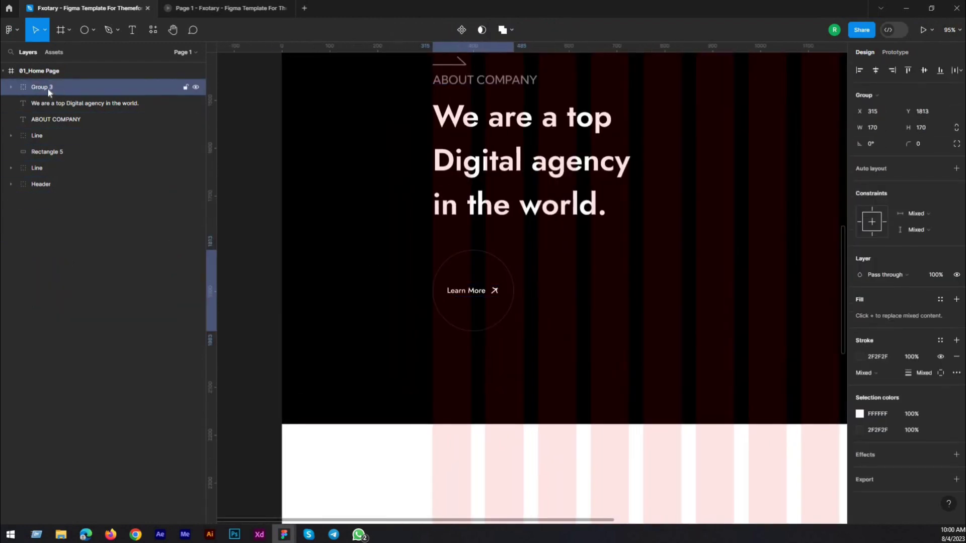
pyautogui.doubleClick(47, 88)
pyautogui.write('Button')
pyautogui.press('Return')
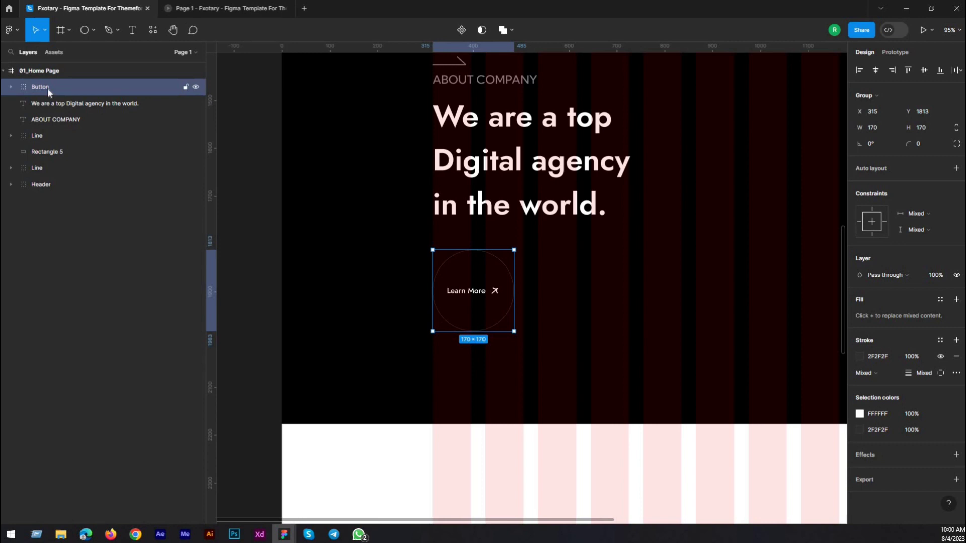
# Draw a rectangle to the right of the heading in the black section and set its size to 550 × 400
pyautogui.scroll(-5, 393, 244)
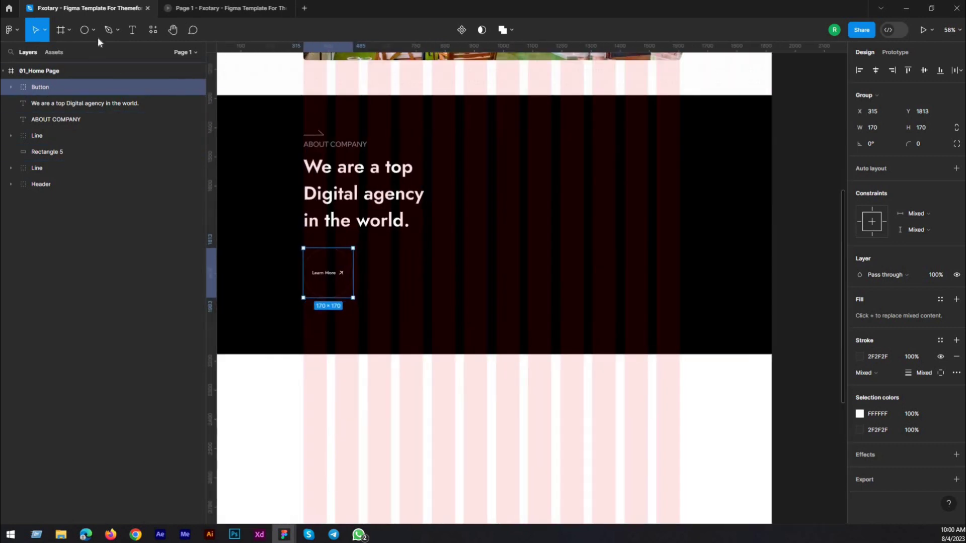
pyautogui.click(93, 29)
pyautogui.click(86, 53)
pyautogui.moveTo(435, 140); pyautogui.dragTo(584, 283)
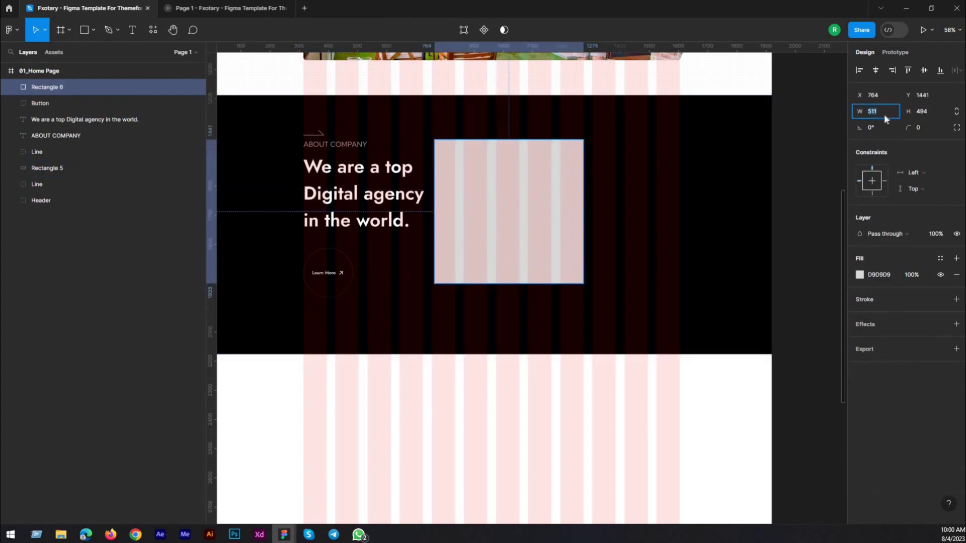
pyautogui.click(883, 113)
pyautogui.write('550')
pyautogui.press('Return')
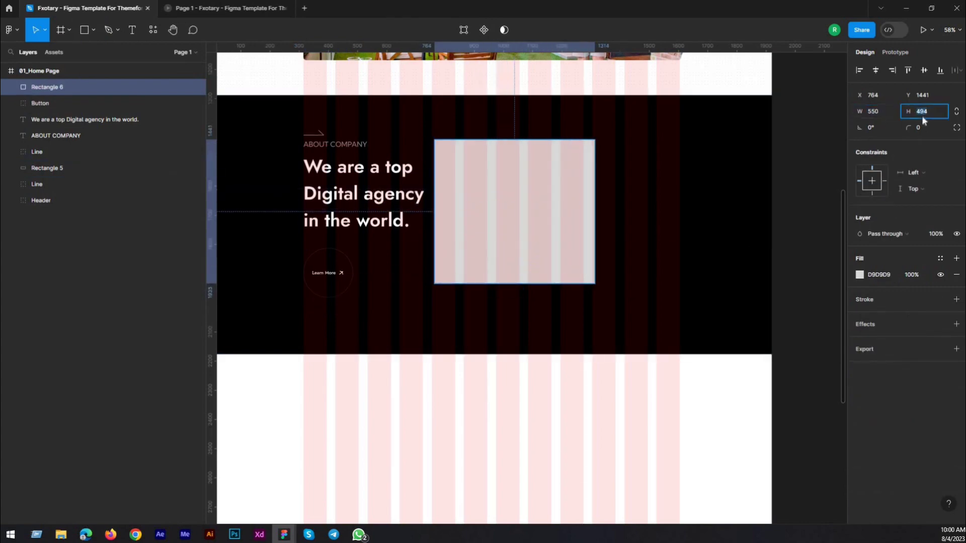
pyautogui.click(922, 116)
pyautogui.write('400')
pyautogui.press('Return')
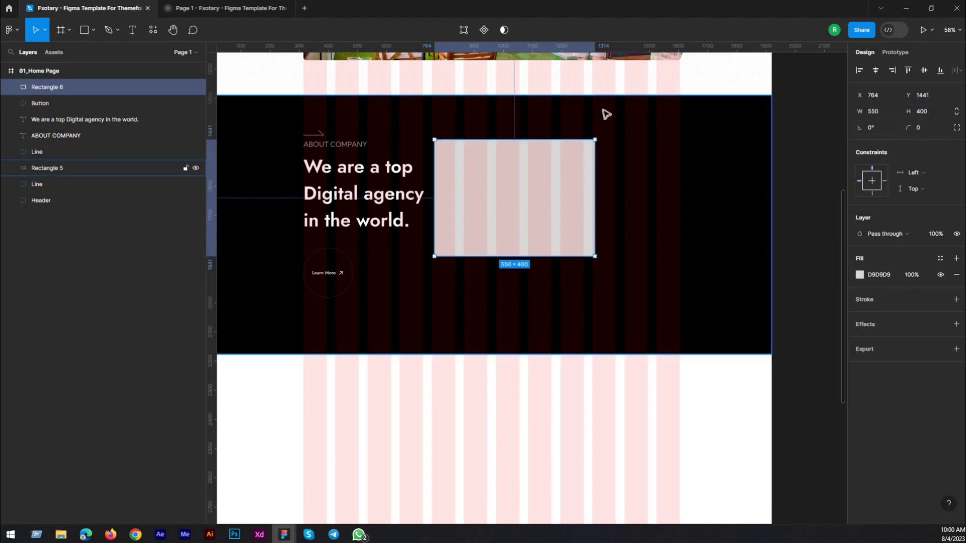
# Move the rectangle to X 758, Y 1425, aligning it with the grid column beside the heading
pyautogui.scroll(5, 446, 161)
pyautogui.moveTo(470, 164); pyautogui.dragTo(464, 160)
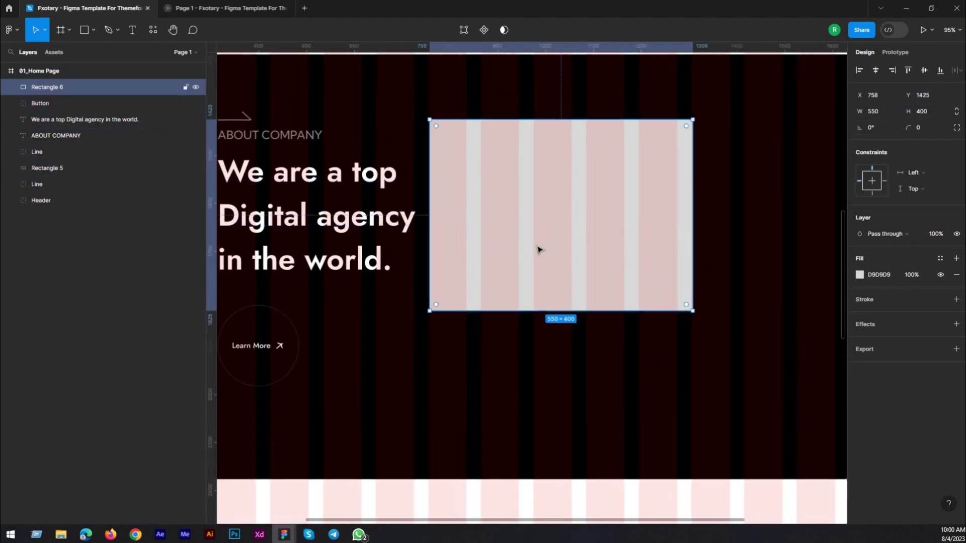
pyautogui.scroll(-3, 535, 245)
pyautogui.scroll(-2, 521, 238)
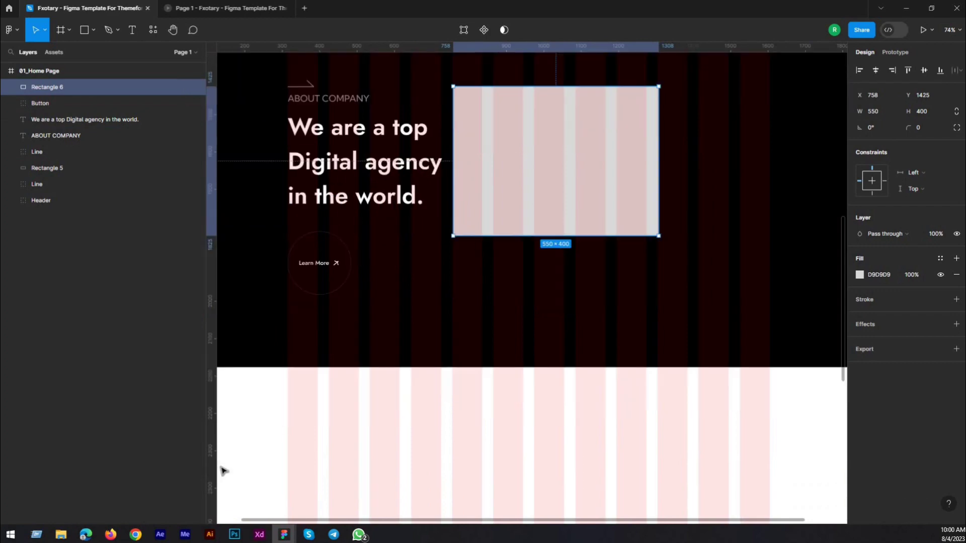
# Switch to Chrome and search Unsplash for "agency" photos
pyautogui.click(136, 534)
pyautogui.click(52, 11)
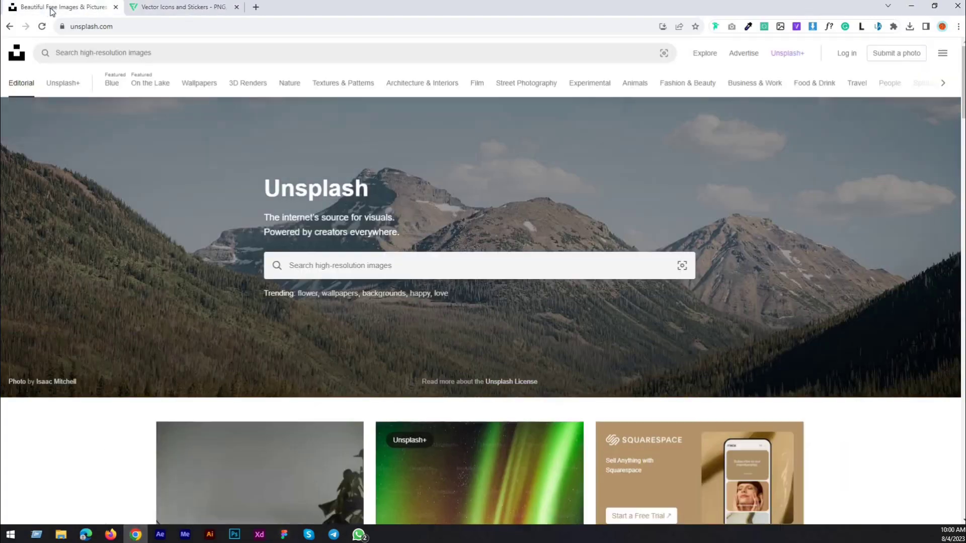
pyautogui.click(392, 267)
pyautogui.write('agency')
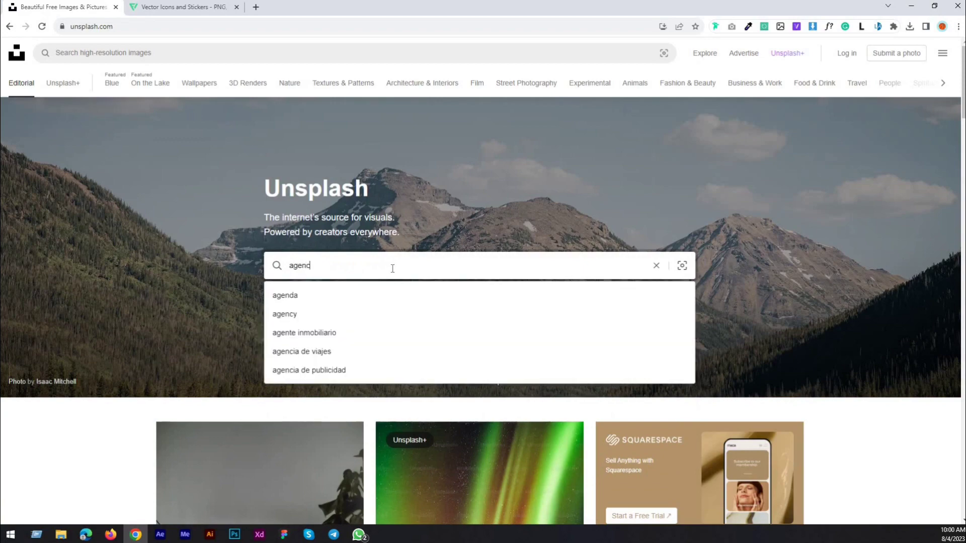
pyautogui.press('Return')
pyautogui.scroll(-7, 387, 282)
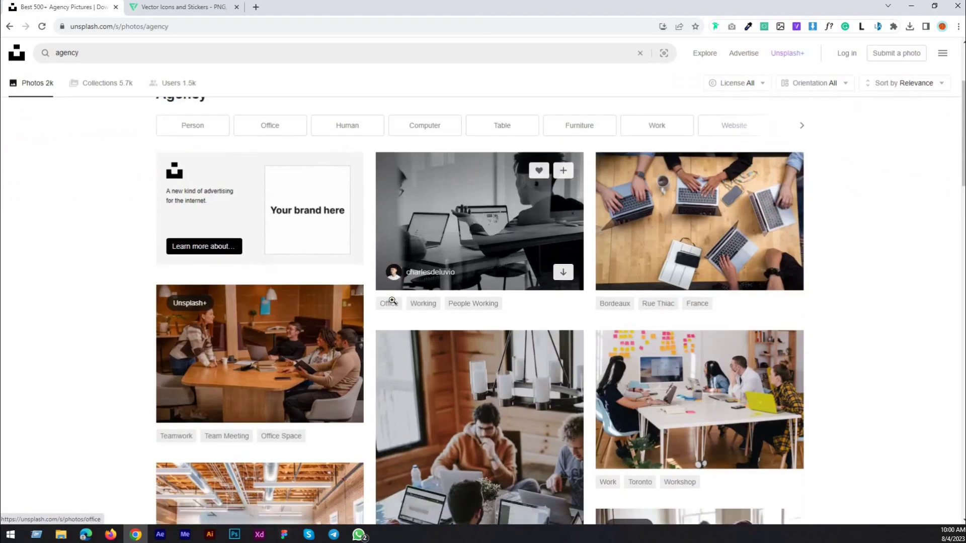
# Find the Unsplash photo of four people gathered around a laptop and fill the 550 × 400 rectangle in Figma with it
pyautogui.scroll(-17, 392, 299)
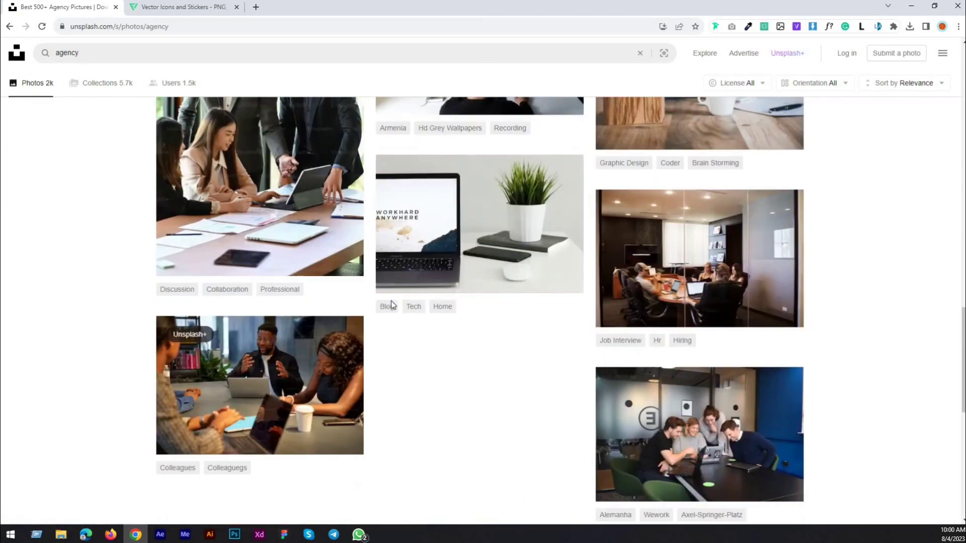
pyautogui.scroll(-4, 391, 305)
pyautogui.click(629, 241)
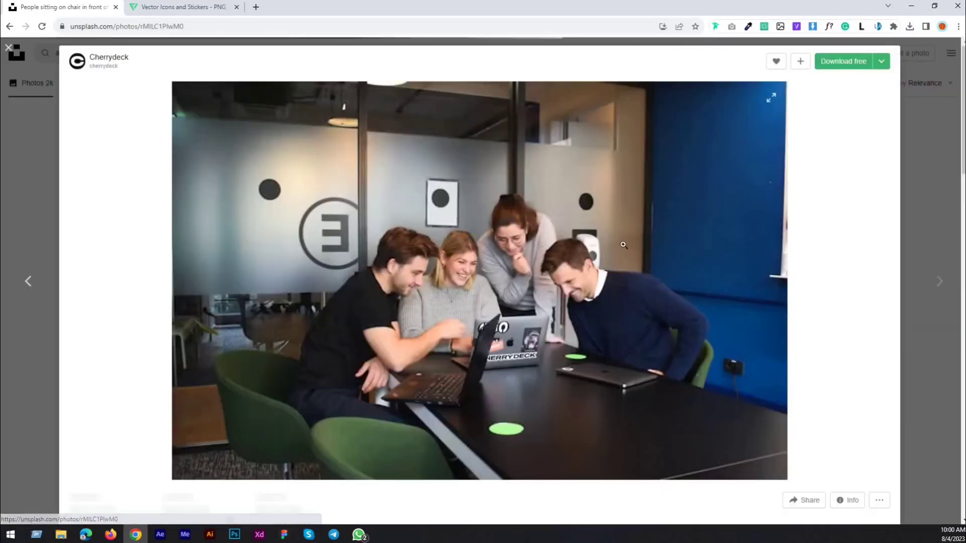
pyautogui.hotkey('alt', 'Tab')
pyautogui.hotkey('ctrl', 'v')
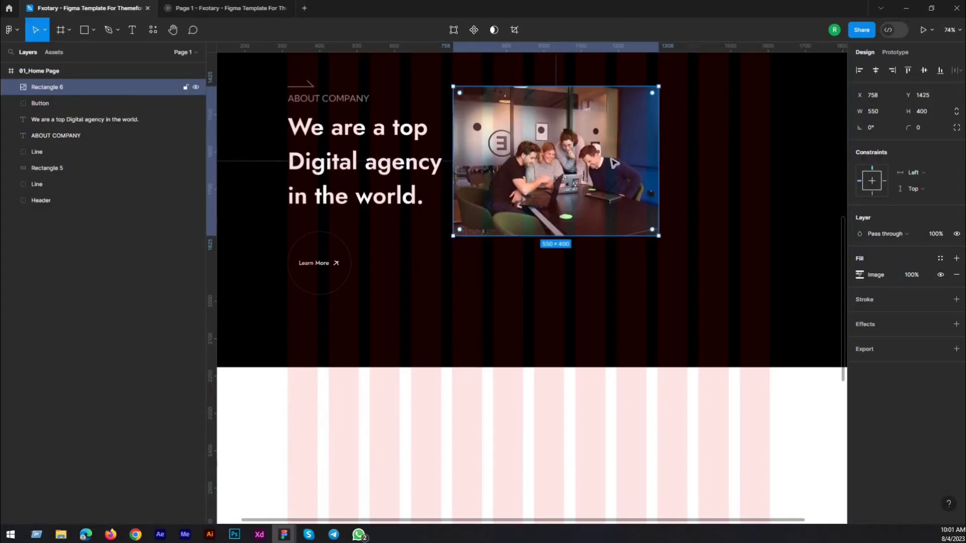
pyautogui.scroll(-2, 590, 197)
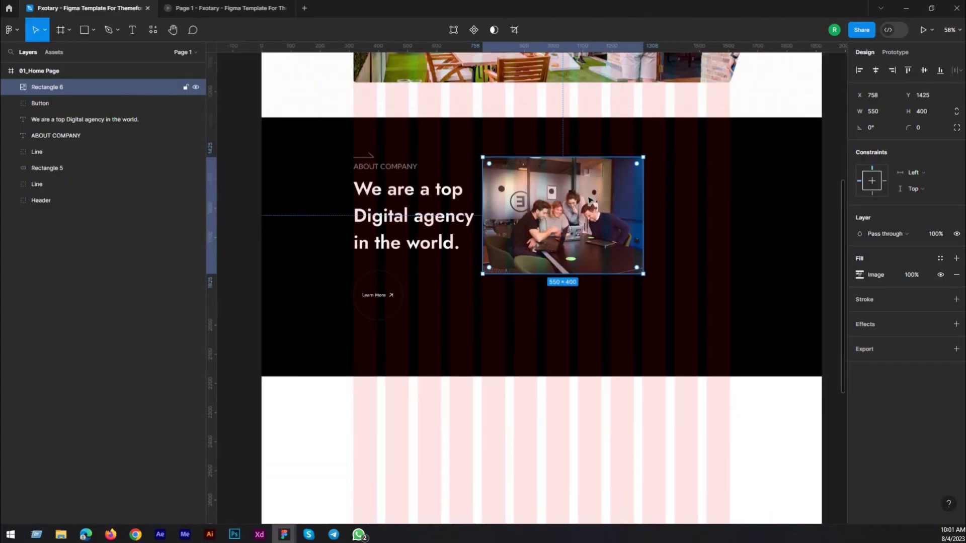
pyautogui.scroll(2, 590, 198)
pyautogui.scroll(-4, 590, 198)
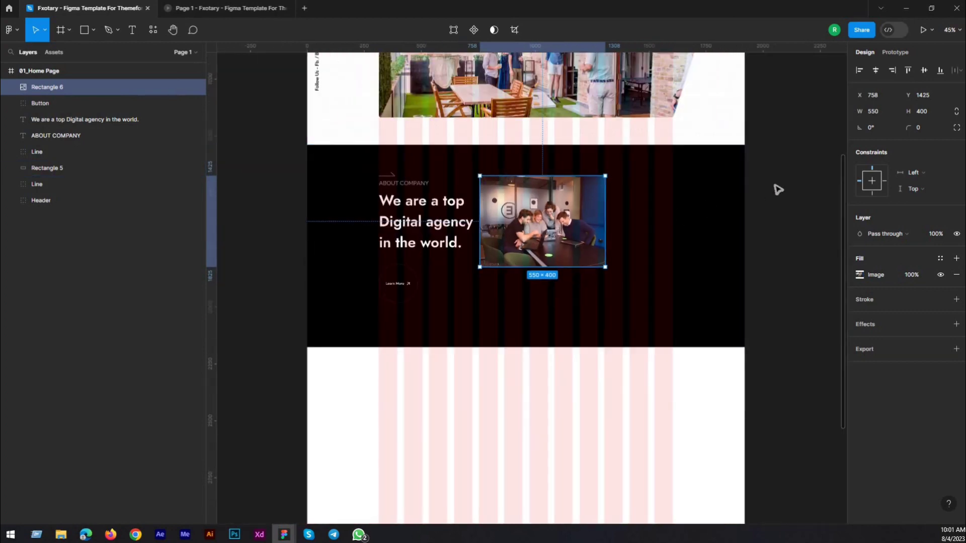
pyautogui.click(779, 190)
# Draw a rectangle about 279 × 421 beside the team photo and shift it to X 1338, Y 1502
pyautogui.scroll(1, 576, 203)
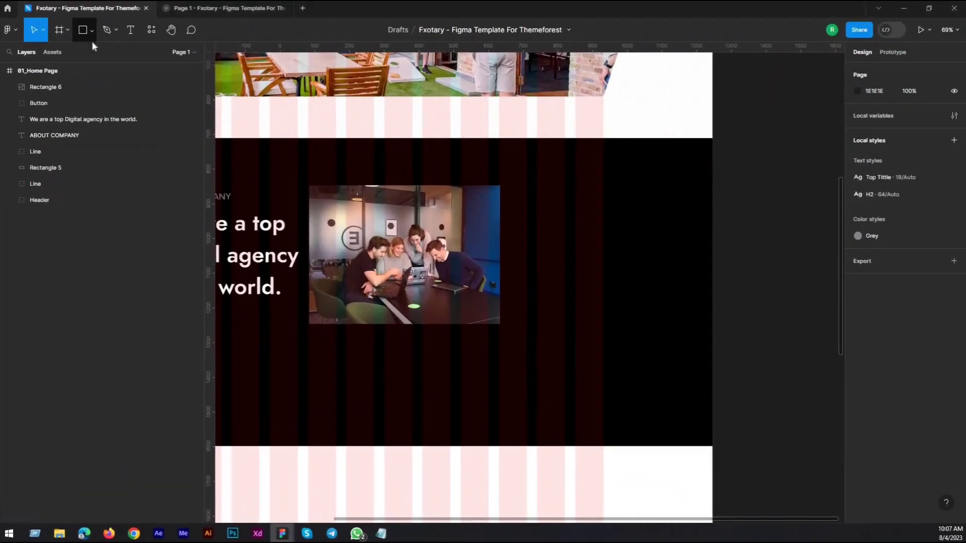
pyautogui.click(83, 31)
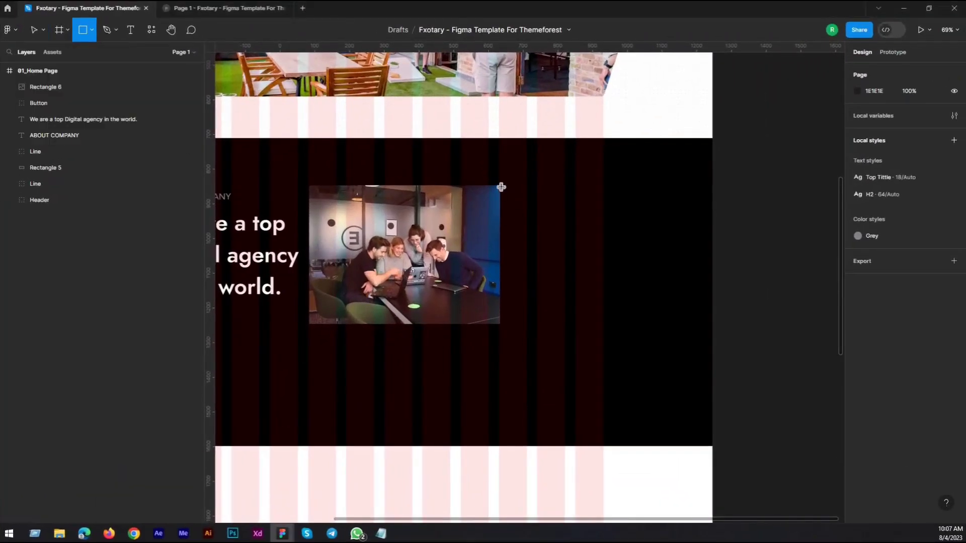
pyautogui.moveTo(506, 184)
pyautogui.mouseDown()
pyautogui.moveTo(561, 248)
pyautogui.moveTo(604, 330)
pyautogui.mouseUp()
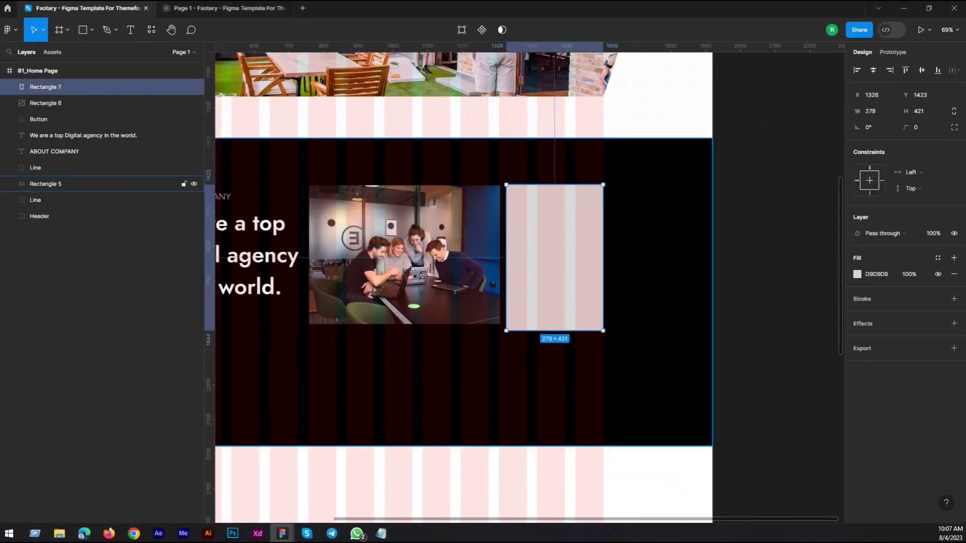
pyautogui.moveTo(555, 220); pyautogui.dragTo(558, 244)
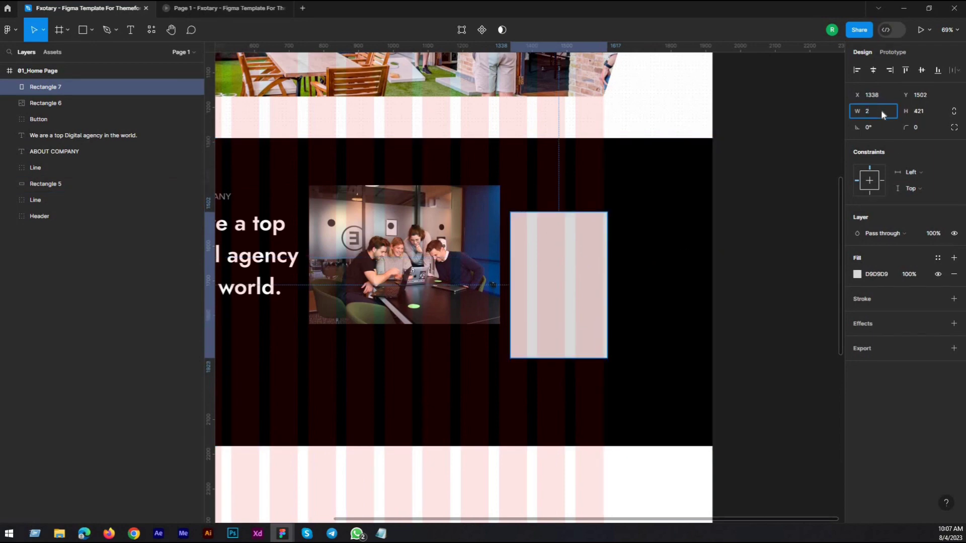
# Set the new rectangle's size to 260 × 350 and move it down to Y 1564
pyautogui.write('60')
pyautogui.press('Return')
pyautogui.click(929, 114)
pyautogui.write('3')
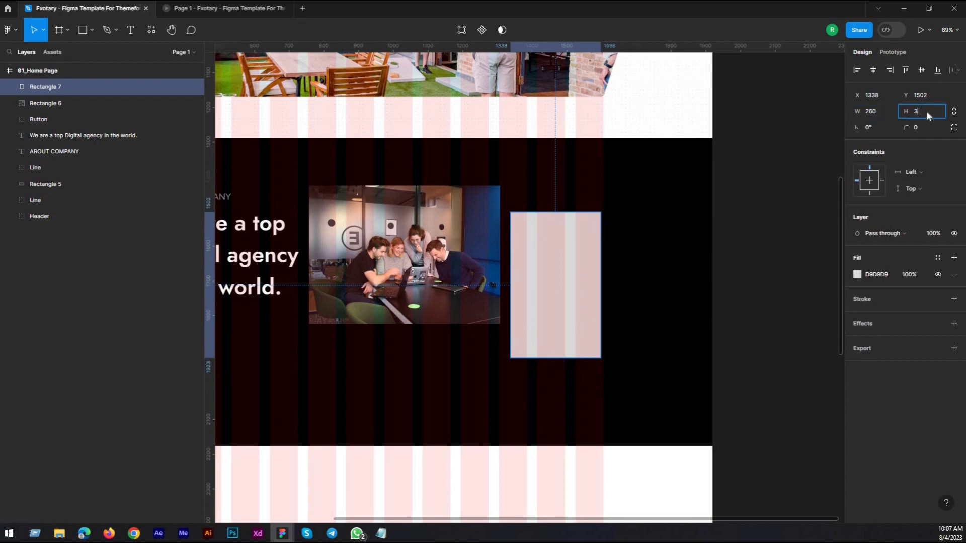
pyautogui.write('50')
pyautogui.press('Return')
pyautogui.moveTo(546, 257); pyautogui.dragTo(545, 278)
# Fill the 260 × 350 rectangle with the office interior image from the Downloads folder
pyautogui.click(10, 29)
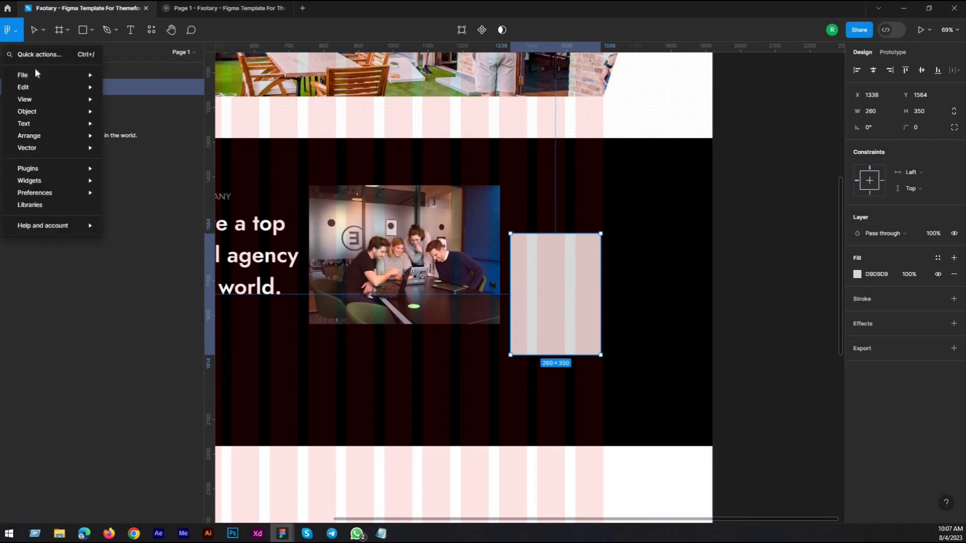
pyautogui.moveTo(50, 75)
pyautogui.click(141, 120)
pyautogui.click(346, 94)
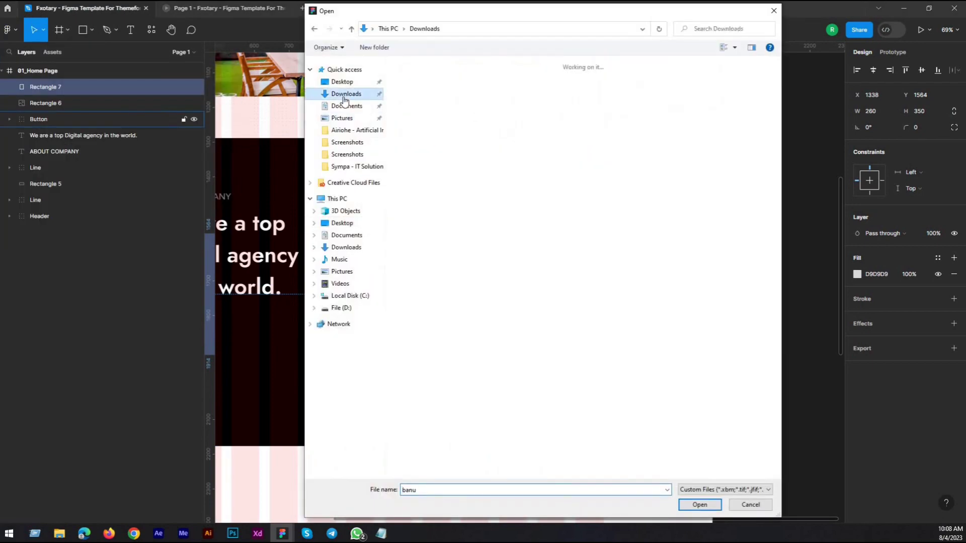
pyautogui.doubleClick(443, 85)
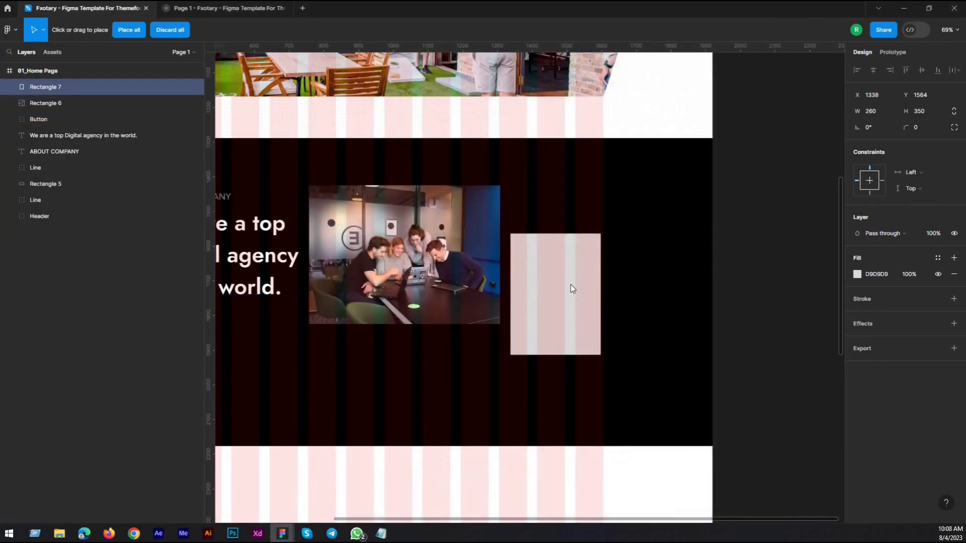
pyautogui.click(570, 284)
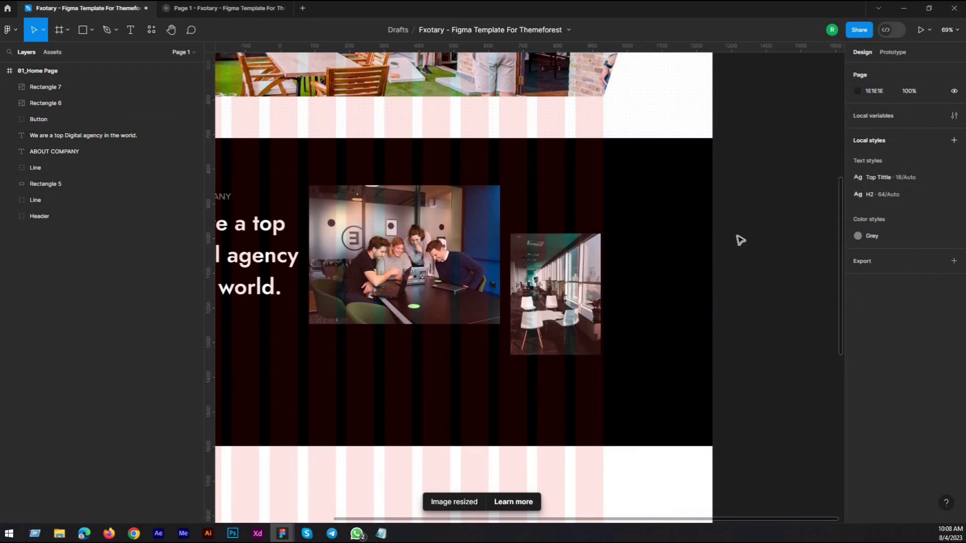
# Move the office photo further down so its lower edge extends below the team photo
pyautogui.hscroll(-2, 705, 263)
pyautogui.click(608, 276)
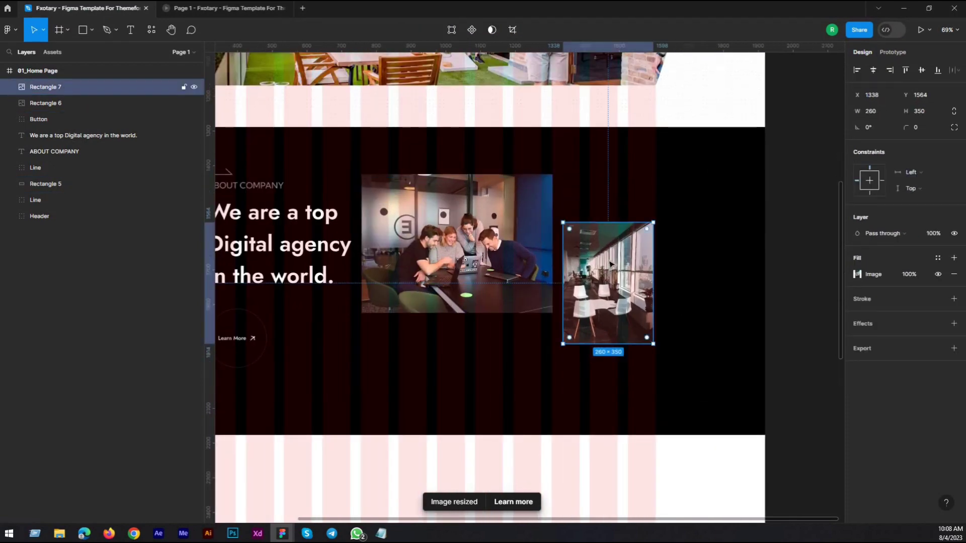
pyautogui.moveTo(610, 265); pyautogui.dragTo(621, 288)
pyautogui.click(750, 269)
pyautogui.click(619, 273)
pyautogui.click(811, 256)
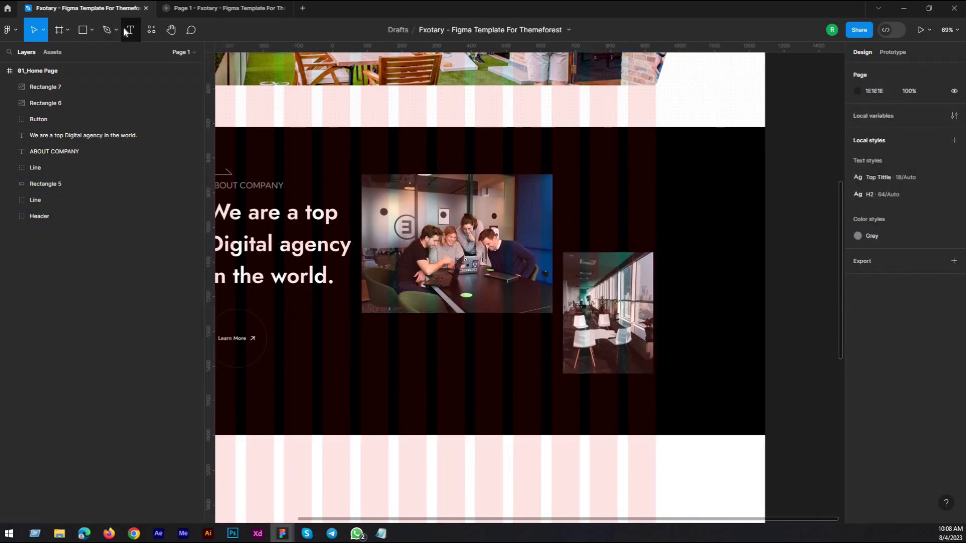
# Run the Content Reel plugin, copy the opening lines of its Lorem Ipsum text, and close the plugin
pyautogui.click(151, 30)
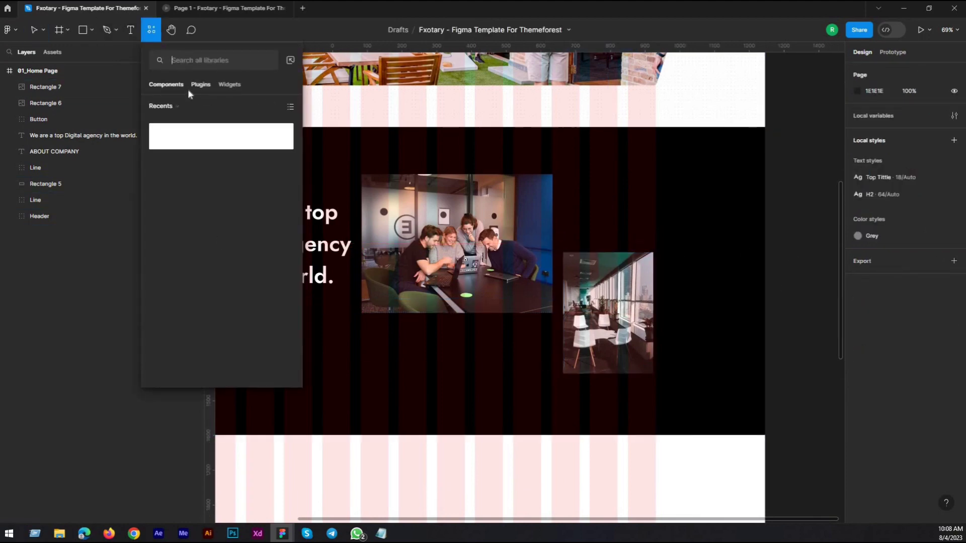
pyautogui.click(202, 85)
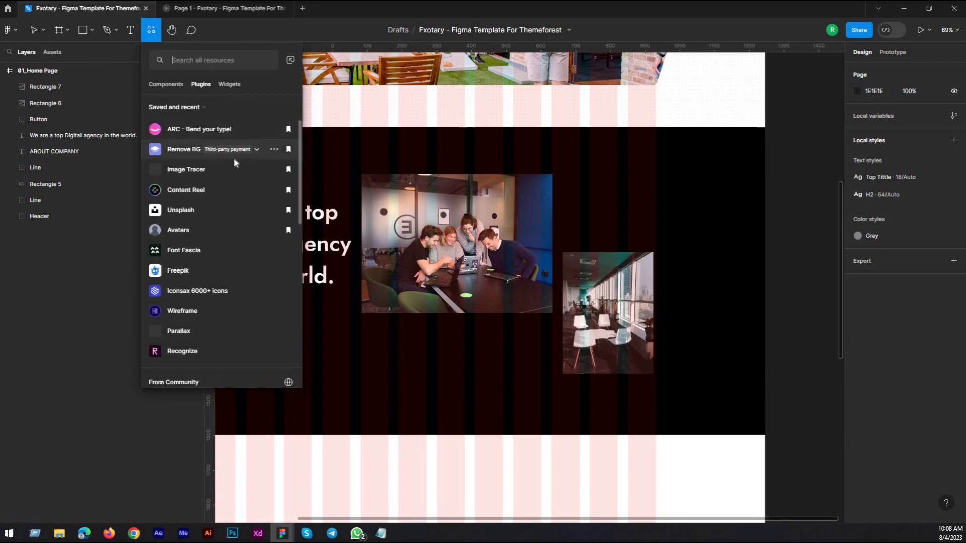
pyautogui.click(237, 183)
pyautogui.click(246, 180)
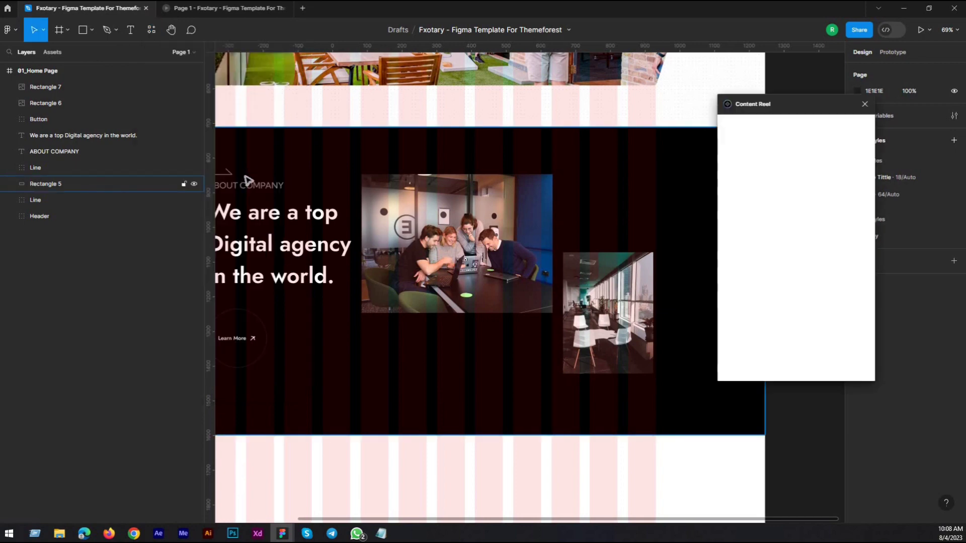
pyautogui.click(756, 129)
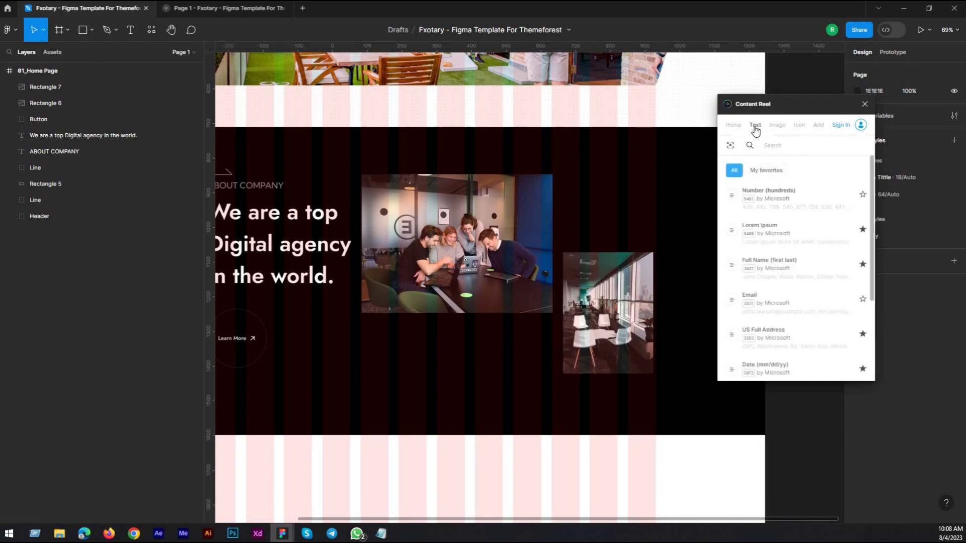
pyautogui.click(789, 232)
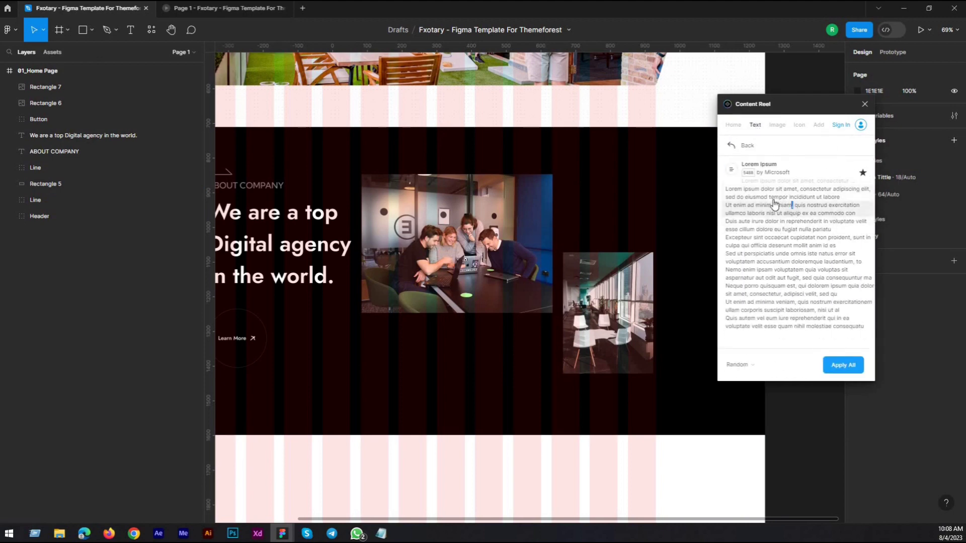
pyautogui.moveTo(774, 204); pyautogui.dragTo(730, 196)
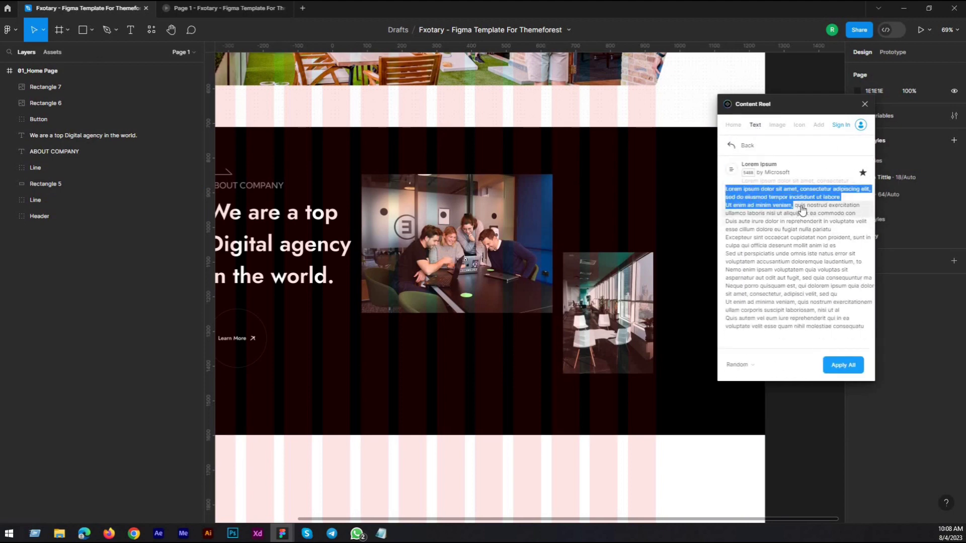
pyautogui.click(865, 103)
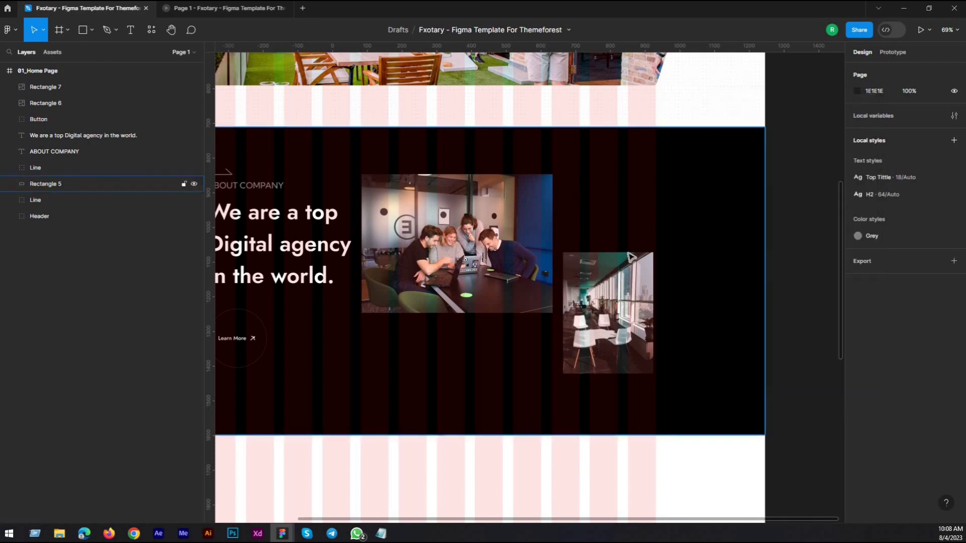
# Create a text box about 520 × 166 below the team photo and insert the copied Lorem ipsum text
pyautogui.scroll(-3, 630, 257)
pyautogui.scroll(3, 508, 243)
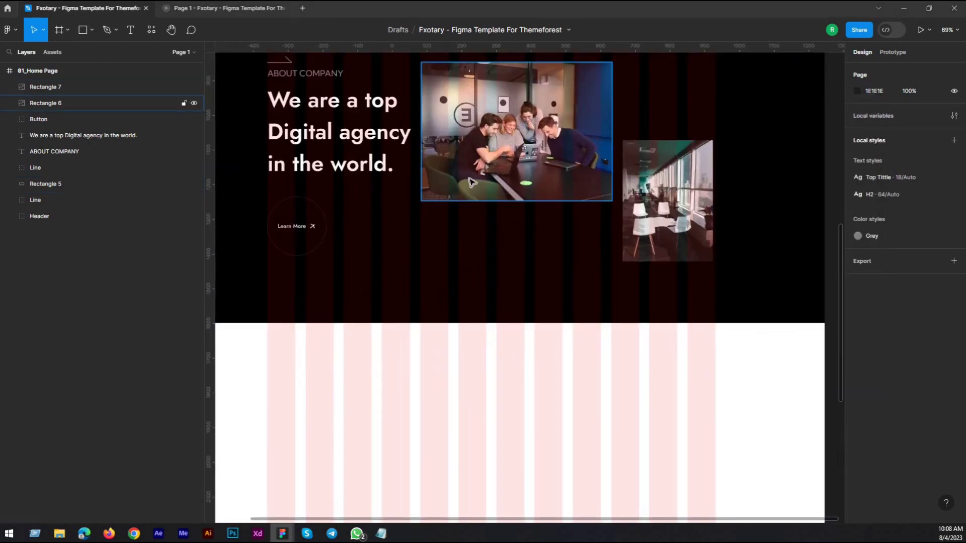
pyautogui.scroll(3, 472, 182)
pyautogui.click(131, 30)
pyautogui.moveTo(421, 334); pyautogui.dragTo(478, 351)
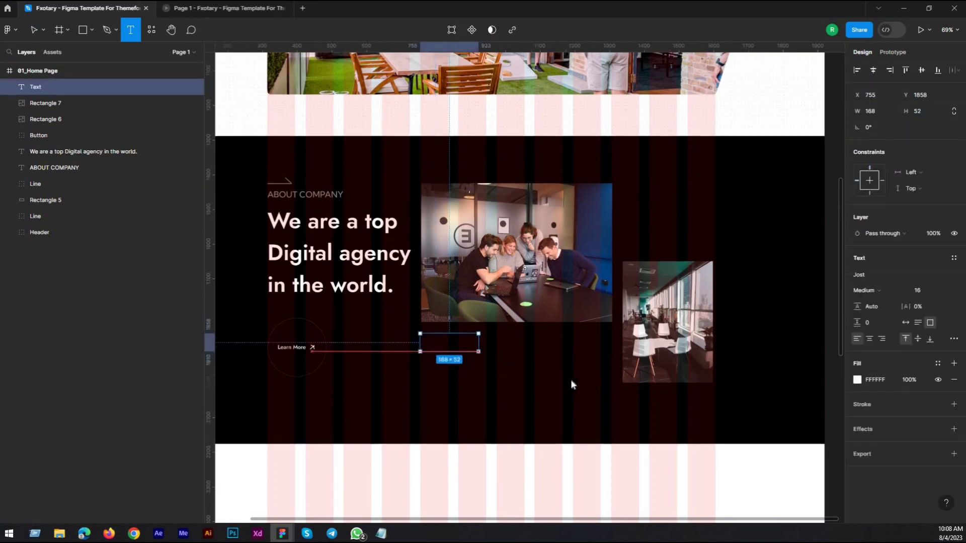
pyautogui.moveTo(571, 385); pyautogui.dragTo(602, 396)
pyautogui.write('Lorem ipsum dolor sit amet, consectetur adipiscing elit, sed do eiusmod tempor incididunt ut labore Ut enim ad minim veniam, quis nostrud exercitation ullamco laboris nisi ut aliquip ex ea commodo con')
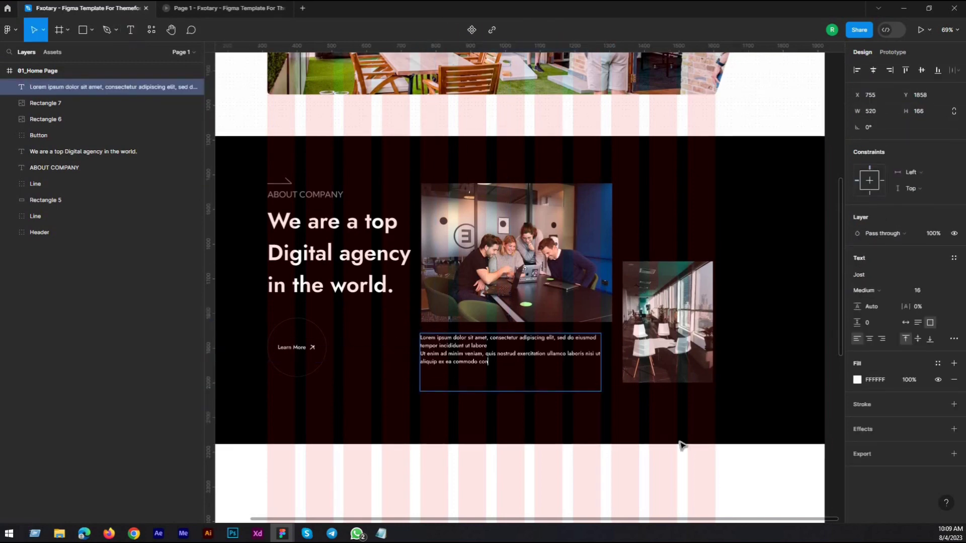
pyautogui.press('Escape')
# Set the paragraph's font to Kumbh Sans Regular and its line height to 30
pyautogui.click(885, 274)
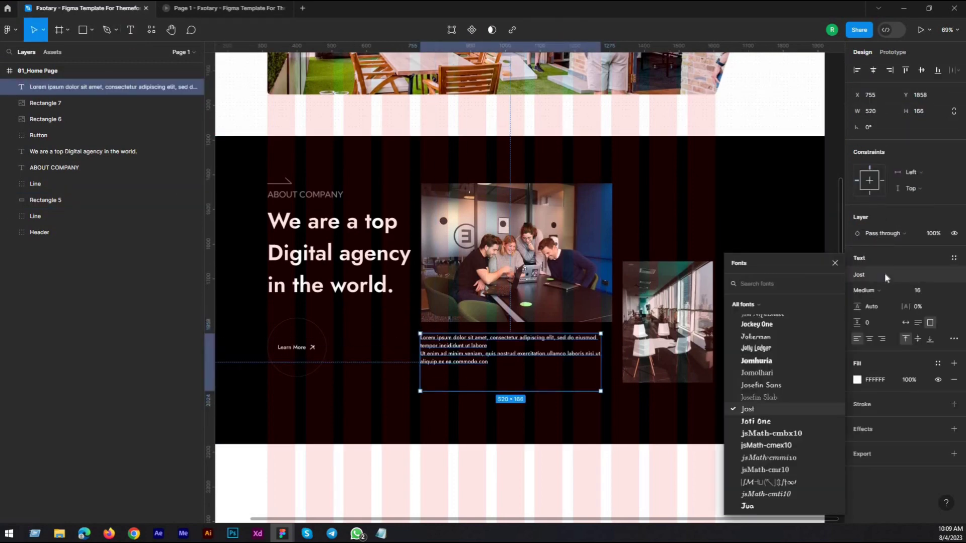
pyautogui.write('kumbh')
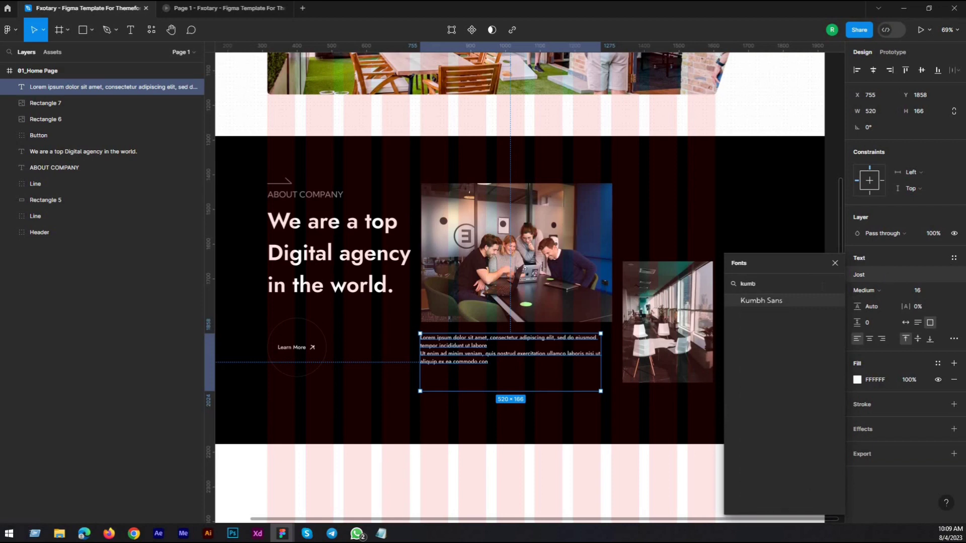
pyautogui.click(788, 302)
pyautogui.click(867, 295)
pyautogui.click(881, 278)
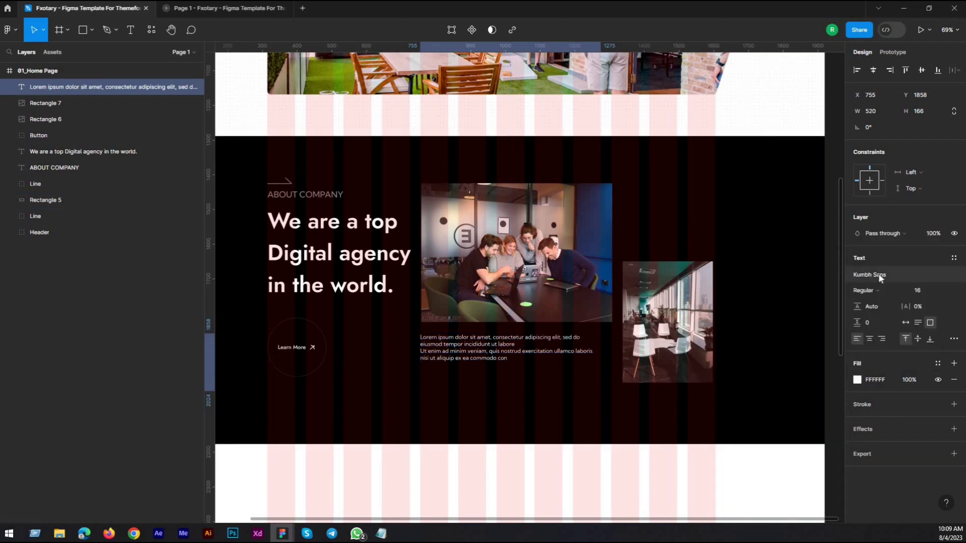
pyautogui.click(882, 309)
pyautogui.write('30')
pyautogui.press('Return')
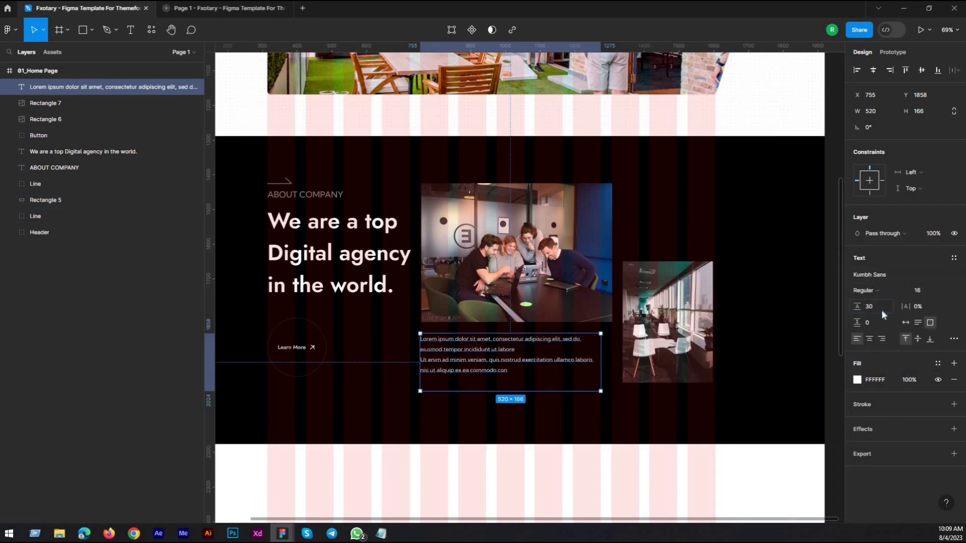
# Nudge the paragraph to X 758 so it aligns with the left edge of the team photo
pyautogui.scroll(3, 463, 351)
pyautogui.scroll(3, 481, 352)
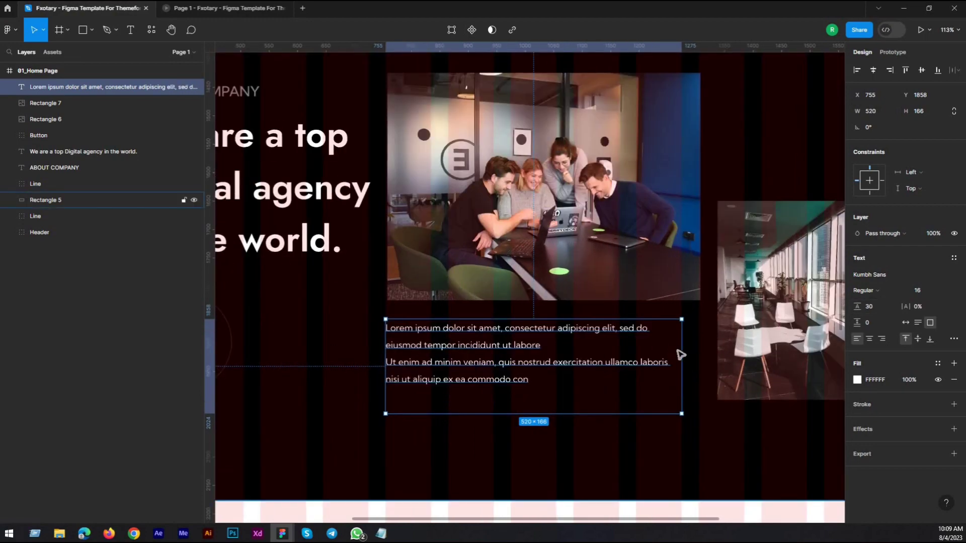
pyautogui.scroll(3, 390, 327)
pyautogui.press('Right')
pyautogui.press('Right')
pyautogui.press('Right')
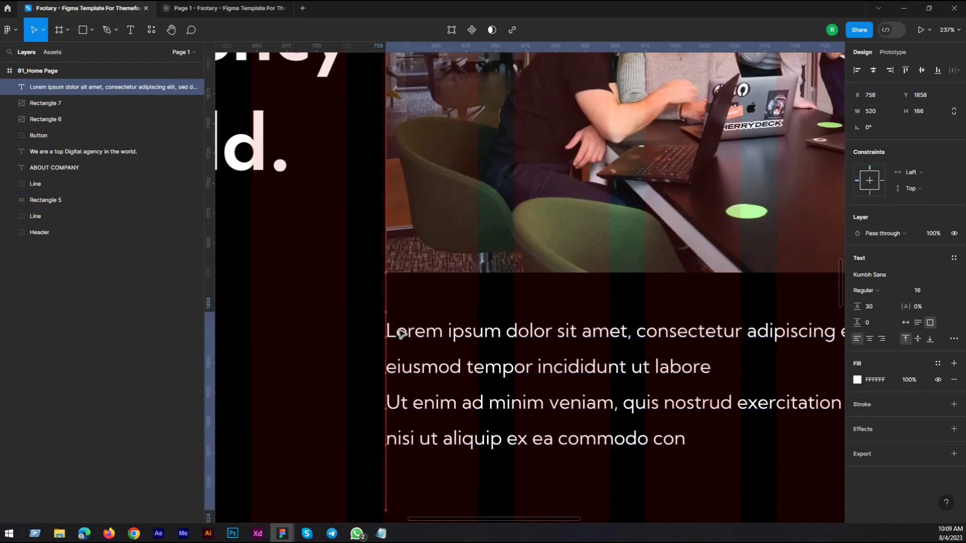
pyautogui.scroll(-3, 397, 328)
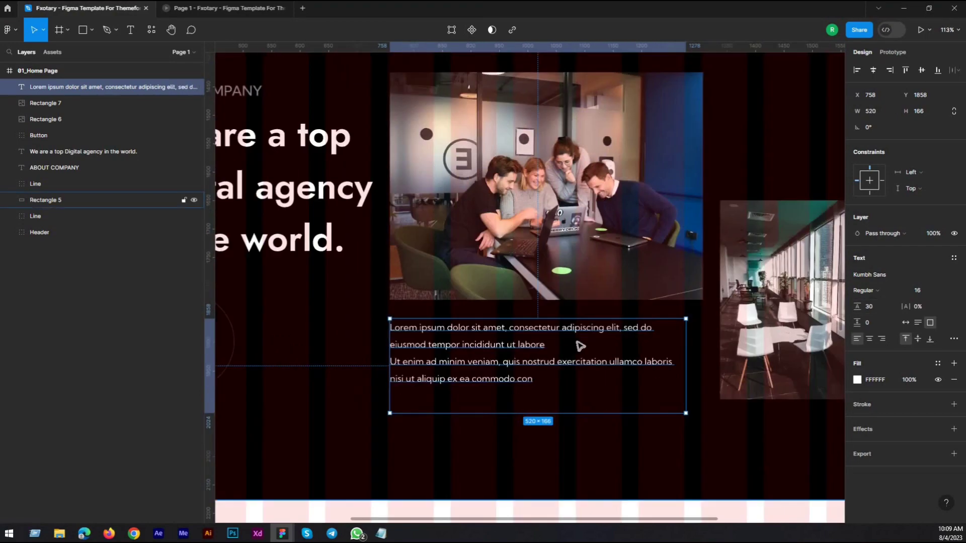
# Apply the Grey color style to the paragraph and widen its text box to 547 to match the photo above
pyautogui.click(938, 364)
pyautogui.click(744, 406)
pyautogui.moveTo(685, 347); pyautogui.dragTo(703, 348)
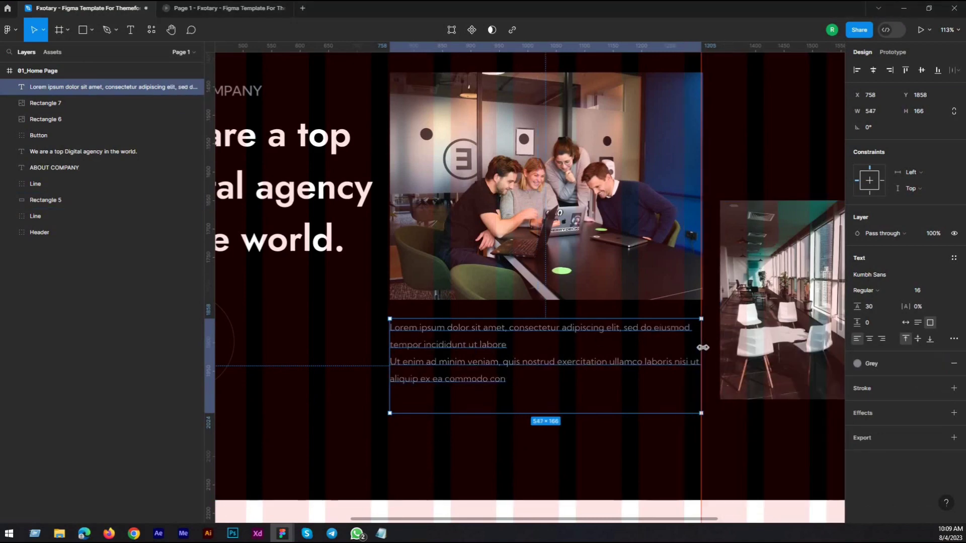
# Remove the paragraph's line break after "labore", end the text at "aliquip." and make its text box auto height
pyautogui.doubleClick(448, 351)
pyautogui.click(396, 362)
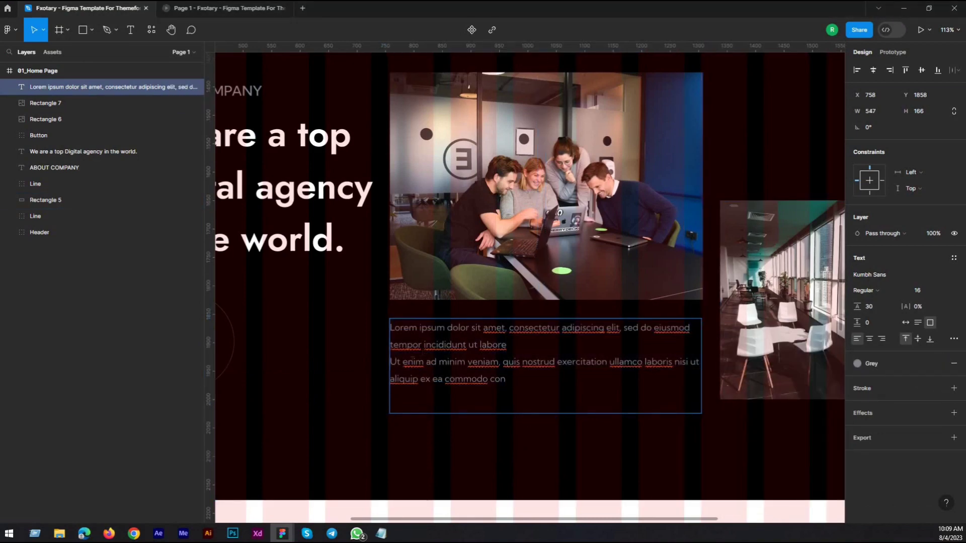
pyautogui.press('BackSpace')
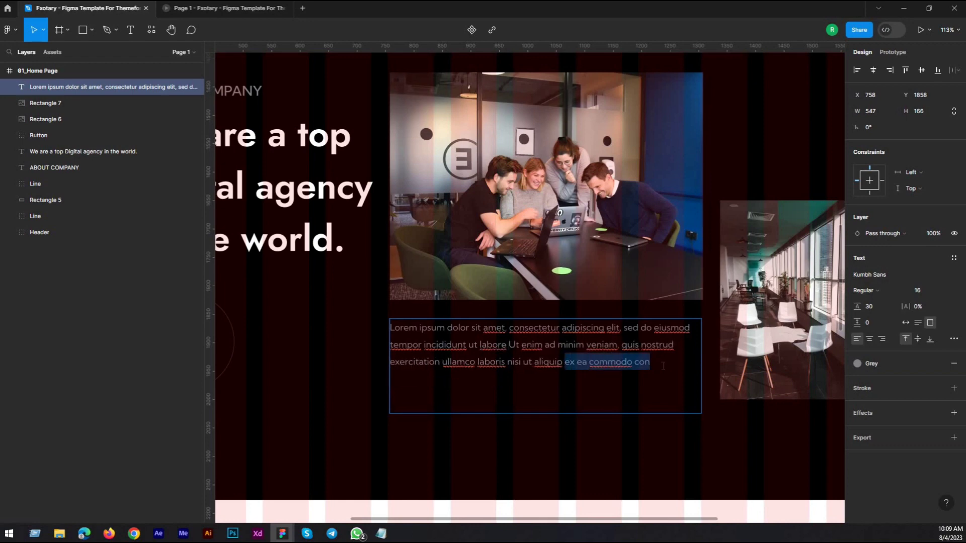
pyautogui.press('Escape')
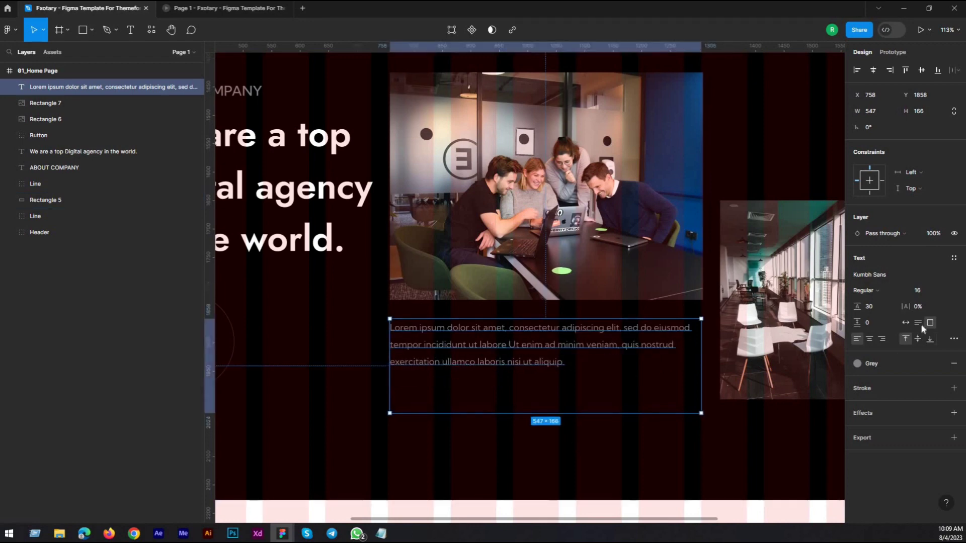
pyautogui.scroll(-5, 502, 359)
pyautogui.click(785, 308)
pyautogui.click(563, 397)
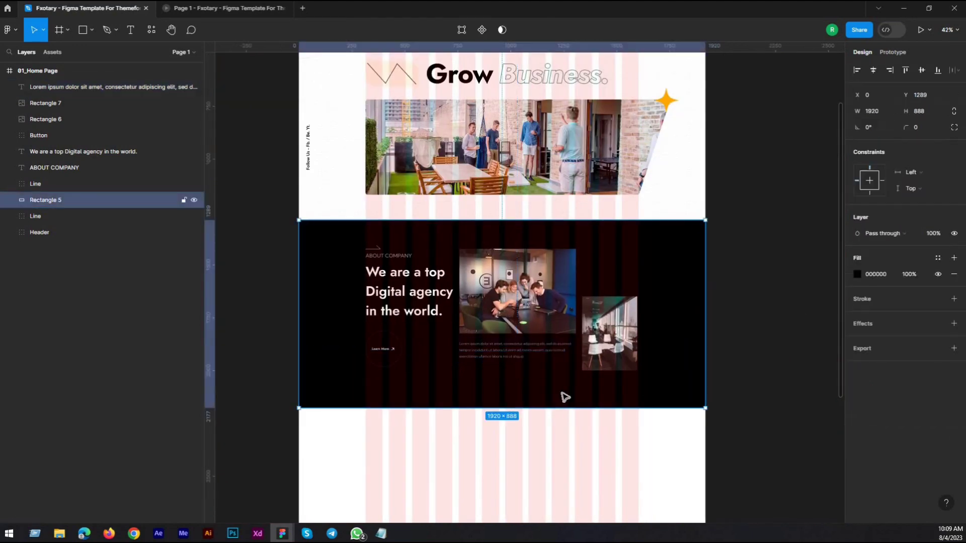
pyautogui.click(731, 301)
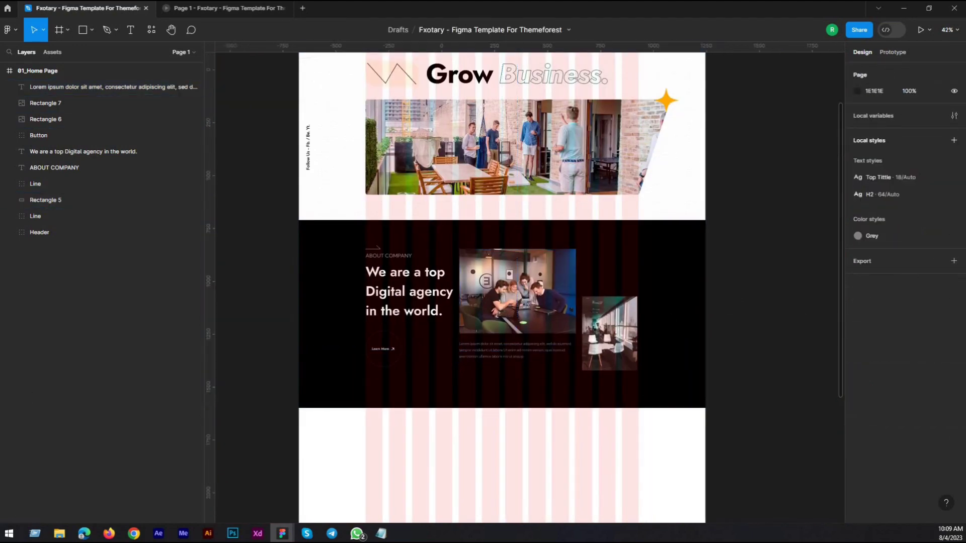
pyautogui.scroll(5, 406, 322)
pyautogui.click(478, 350)
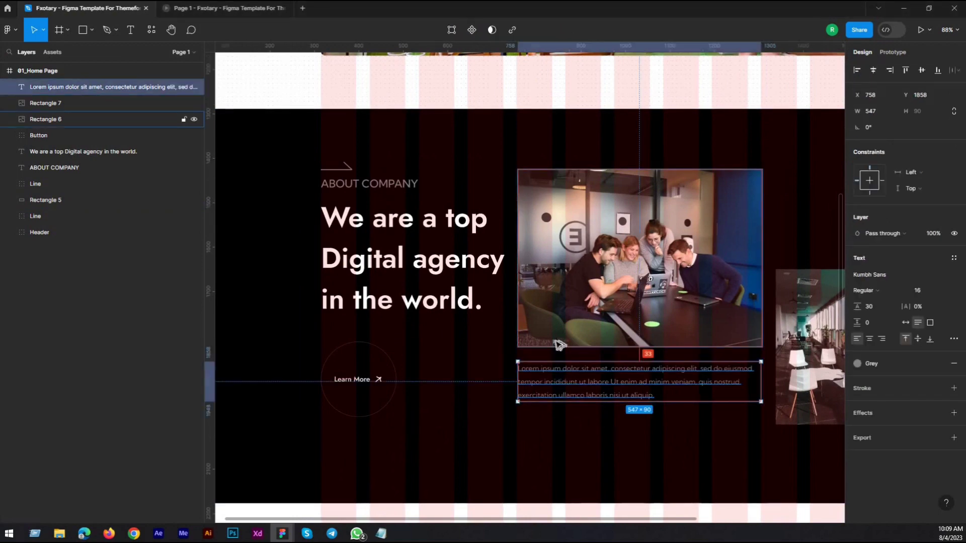
pyautogui.scroll(-5, 559, 345)
pyautogui.click(708, 323)
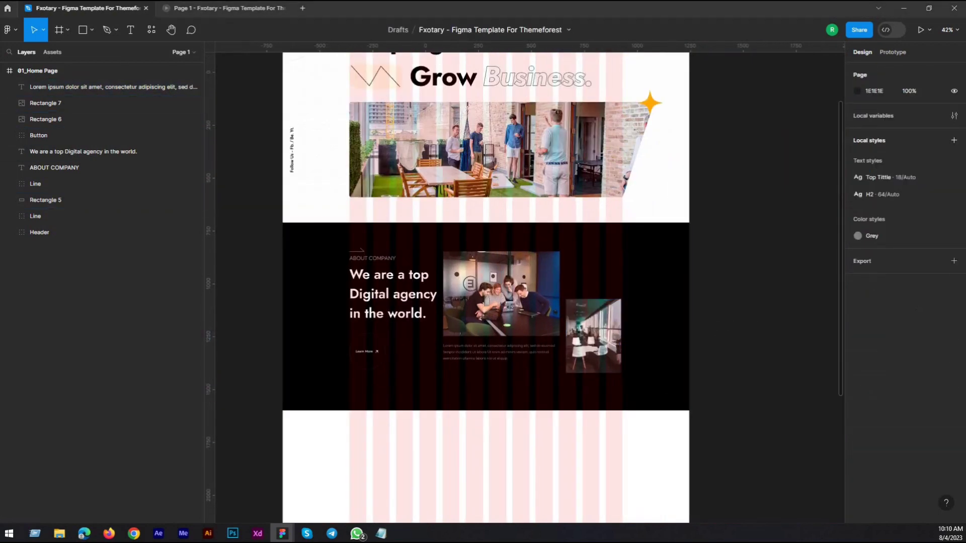
# Move the small office photo up to Y 1590
pyautogui.scroll(3, 562, 357)
pyautogui.click(500, 355)
pyautogui.click(607, 353)
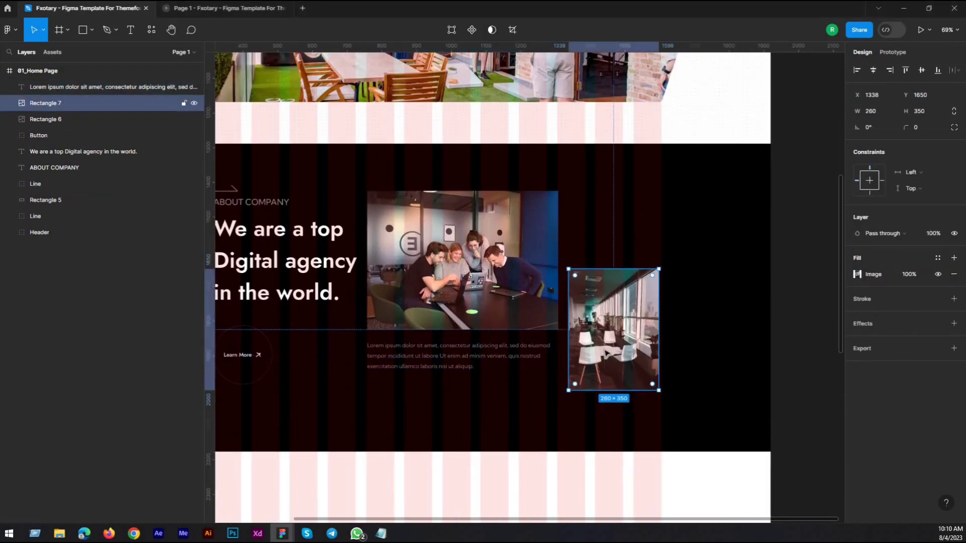
pyautogui.press('Up')
pyautogui.press('Up')
pyautogui.press('Up')
pyautogui.press('Up')
pyautogui.press('Up')
pyautogui.press('Up')
pyautogui.press('Up')
pyautogui.press('Up')
pyautogui.press('Up')
pyautogui.press('Up')
pyautogui.press('Up')
pyautogui.press('Up')
pyautogui.press('Up')
pyautogui.press('Up')
pyautogui.press('Up')
pyautogui.press('Up')
pyautogui.press('Up')
pyautogui.press('Up')
pyautogui.press('Up')
pyautogui.press('Up')
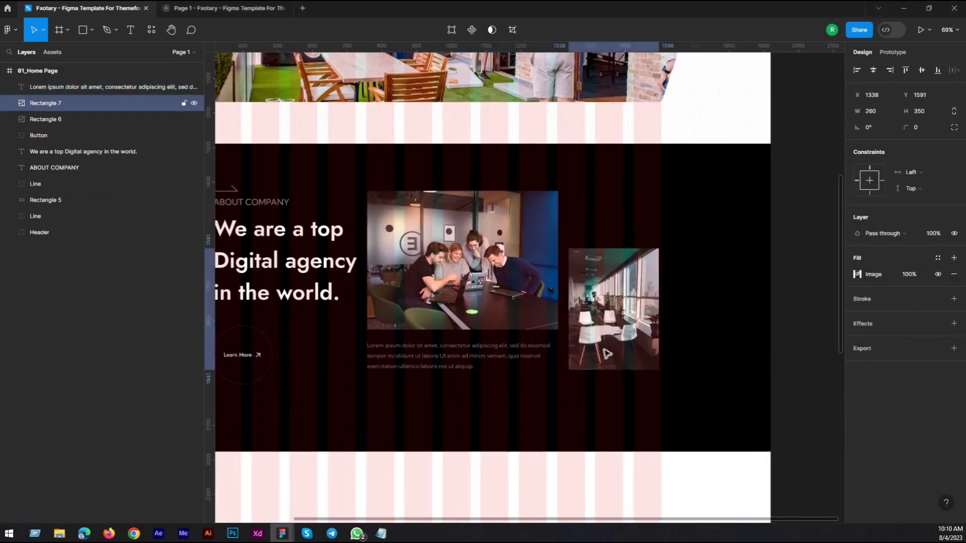
pyautogui.scroll(4, 503, 348)
pyautogui.moveTo(373, 248); pyautogui.dragTo(369, 344)
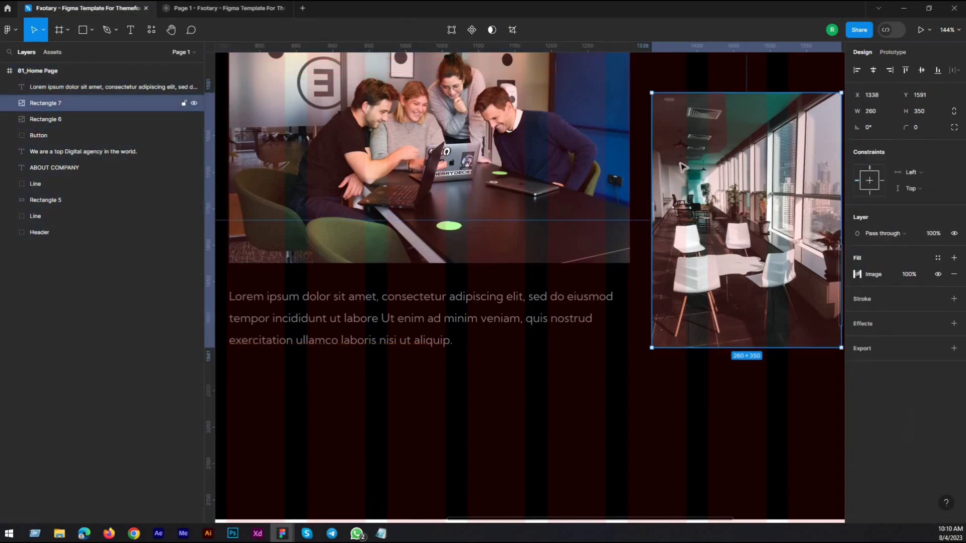
pyautogui.moveTo(683, 169); pyautogui.dragTo(682, 166)
pyautogui.scroll(-6, 684, 163)
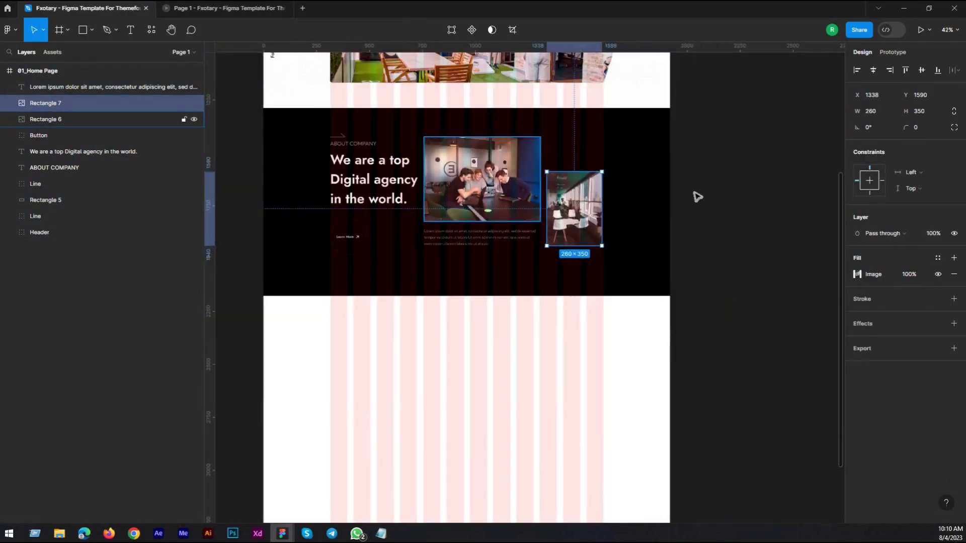
pyautogui.click(689, 192)
# Copy the circle Shapes group from the header background into the black section at X 1675, Y 1425, over the small office photo
pyautogui.scroll(-3, 514, 201)
pyautogui.scroll(3, 610, 123)
pyautogui.doubleClick(611, 123)
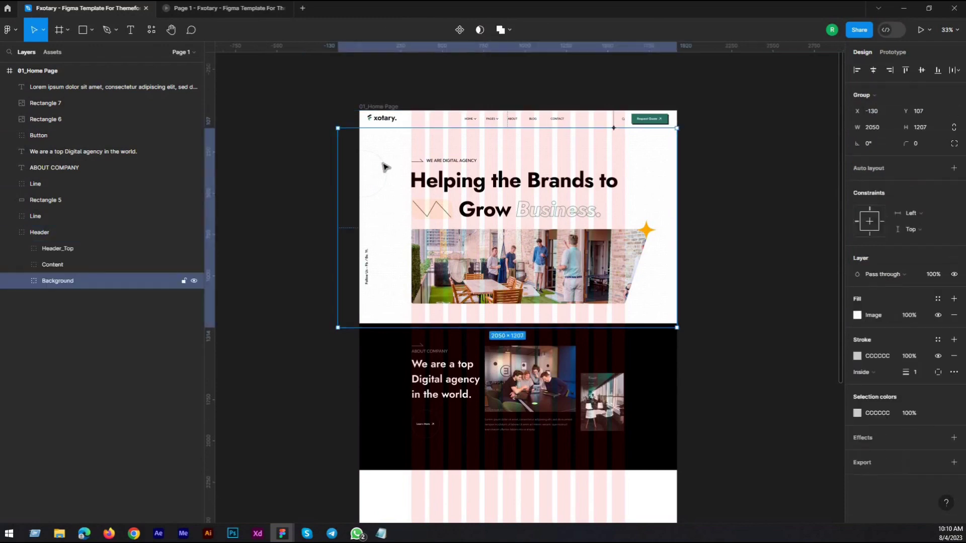
pyautogui.scroll(-2, 435, 113)
pyautogui.click(368, 166)
pyautogui.moveTo(392, 172); pyautogui.dragTo(586, 333)
pyautogui.moveTo(83, 133); pyautogui.dragTo(80, 80)
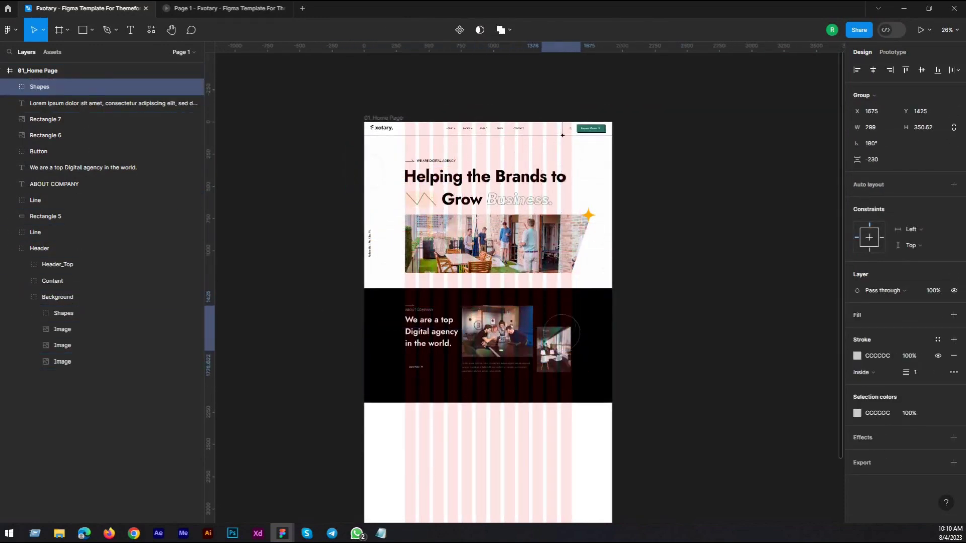
pyautogui.scroll(5, 572, 324)
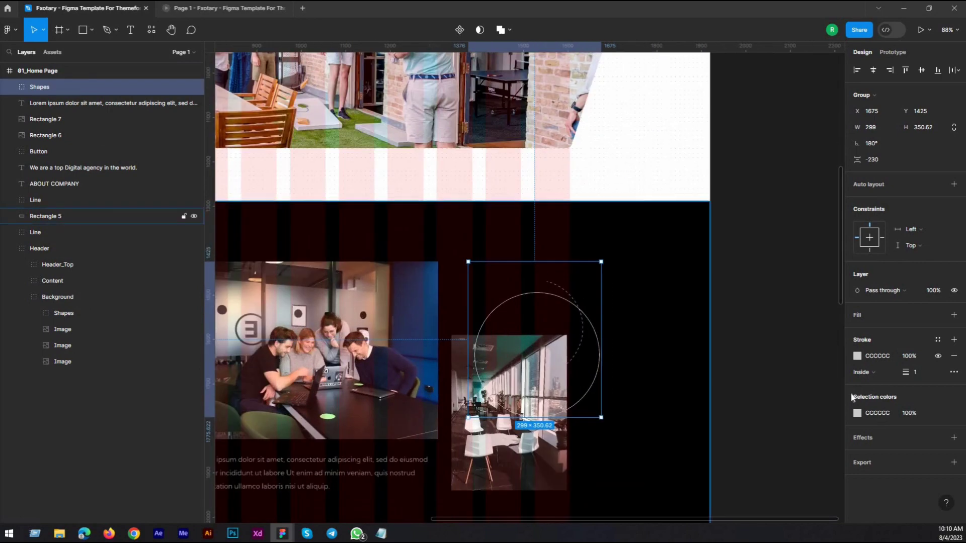
# Recolor the copied Shapes group to 2F2F2F
pyautogui.click(879, 413)
pyautogui.write('2f2')
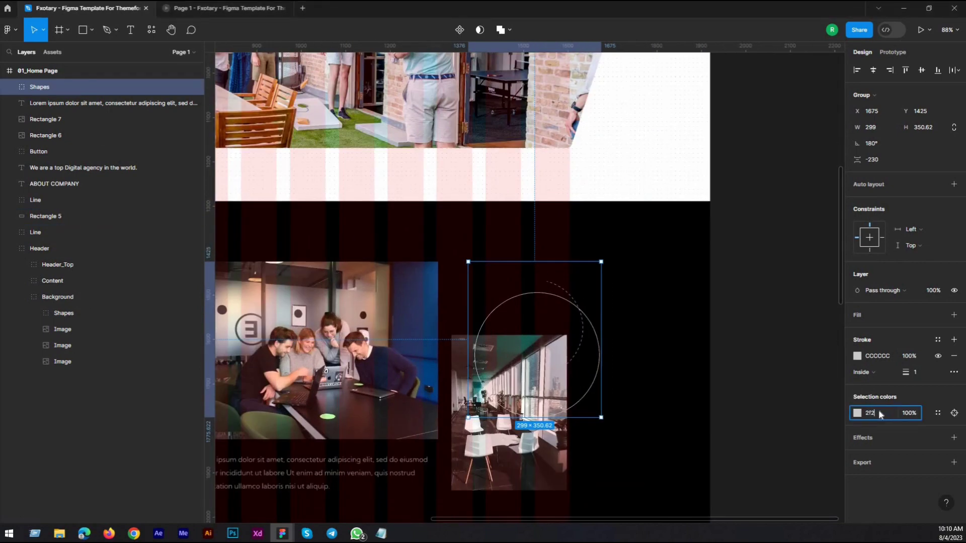
pyautogui.write('f2f')
pyautogui.press('Return')
# Place the Shapes group behind both photos in the layer order and check the section in the presentation preview
pyautogui.click(9, 248)
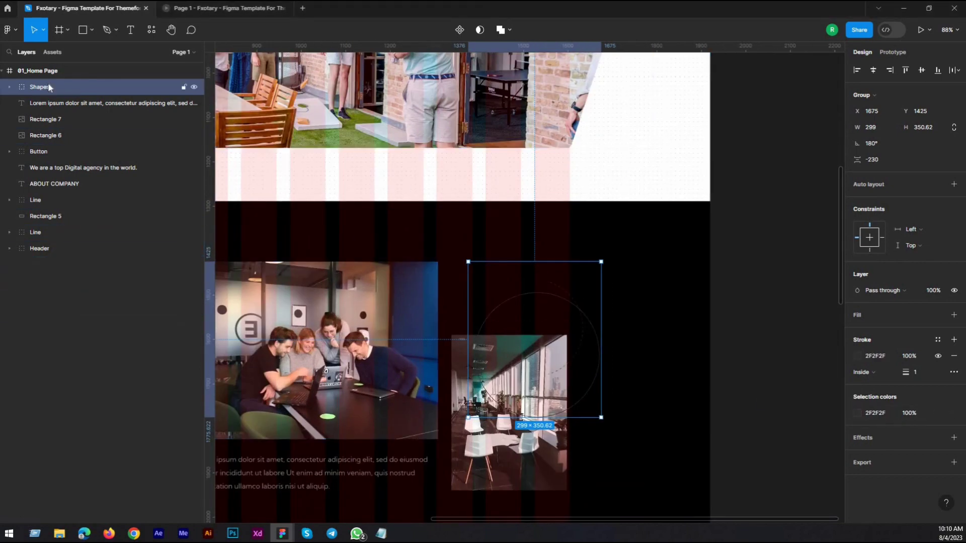
pyautogui.moveTo(49, 86); pyautogui.dragTo(52, 136)
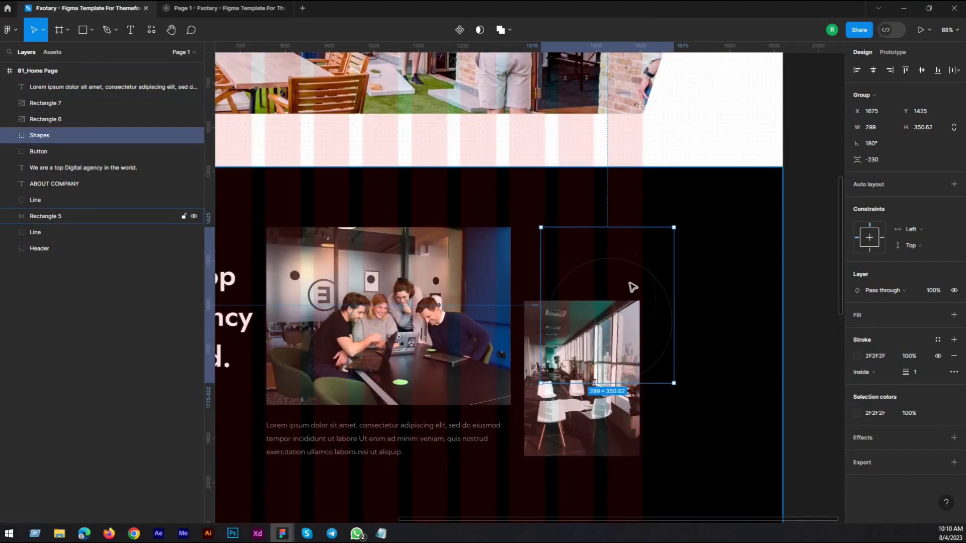
pyautogui.click(617, 267)
pyautogui.scroll(-4, 780, 248)
pyautogui.click(780, 248)
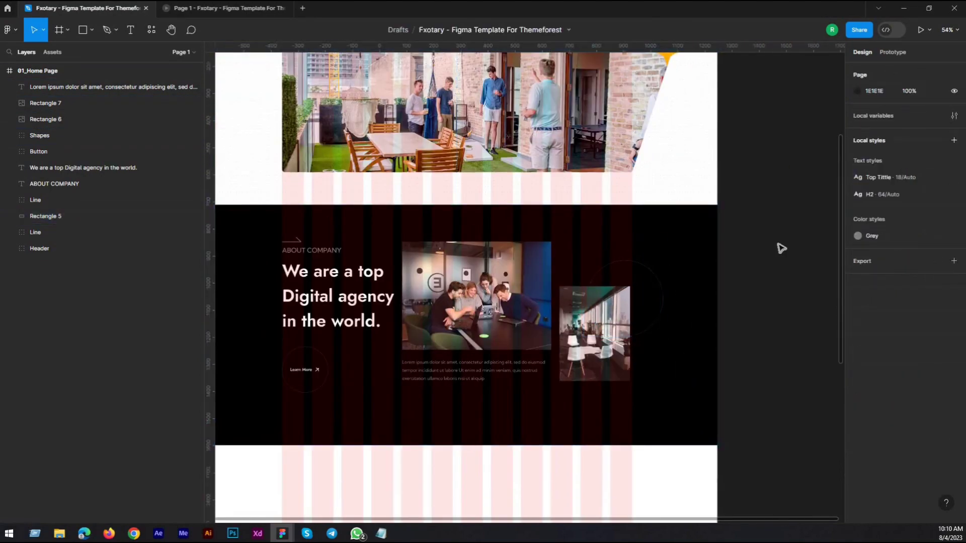
pyautogui.click(197, 8)
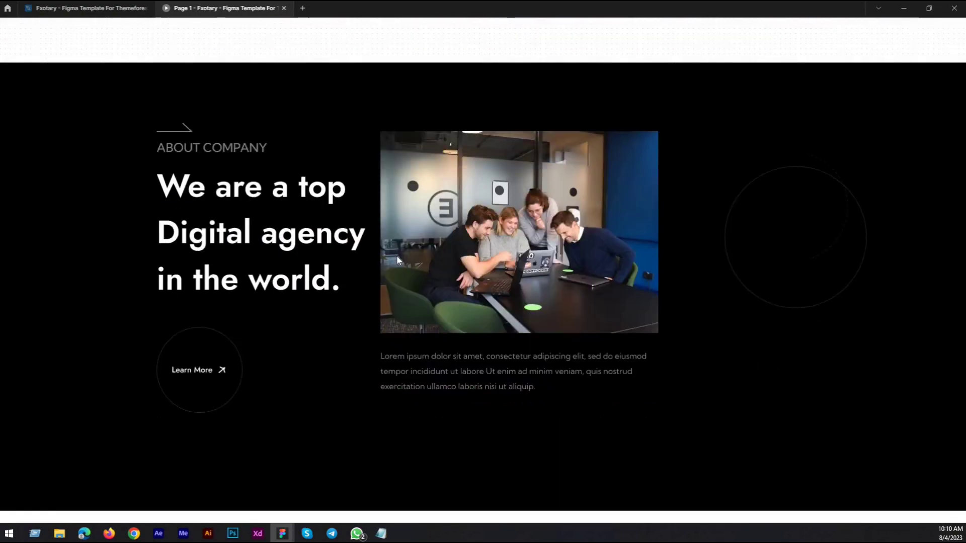
pyautogui.scroll(3, 397, 259)
pyautogui.scroll(-4, 325, 200)
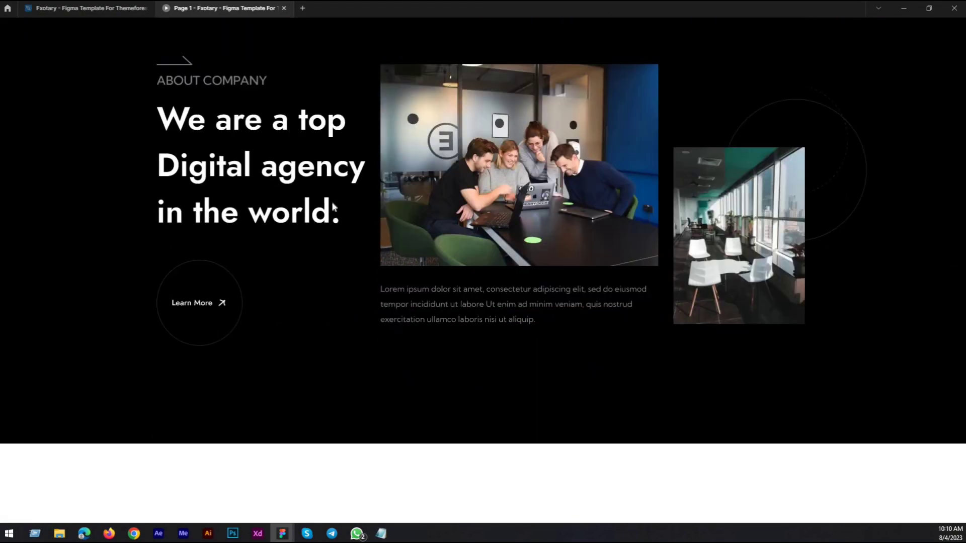
# Return to the design file and shorten the black section background to a height of 814
pyautogui.click(123, 8)
pyautogui.scroll(-3, 414, 334)
pyautogui.click(415, 334)
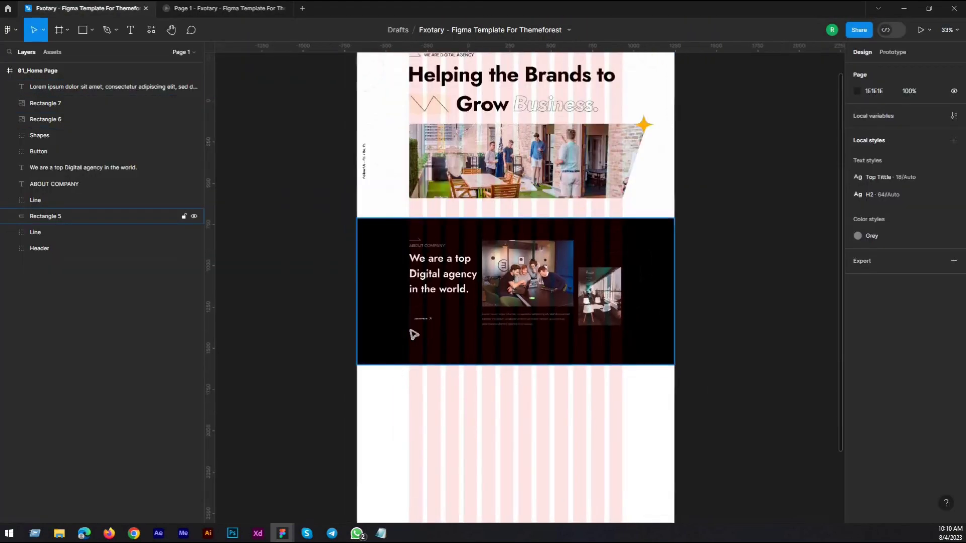
pyautogui.scroll(3, 414, 335)
pyautogui.moveTo(442, 387); pyautogui.dragTo(421, 341)
pyautogui.scroll(3, 440, 379)
pyautogui.scroll(15, 425, 347)
pyautogui.scroll(-15, 428, 281)
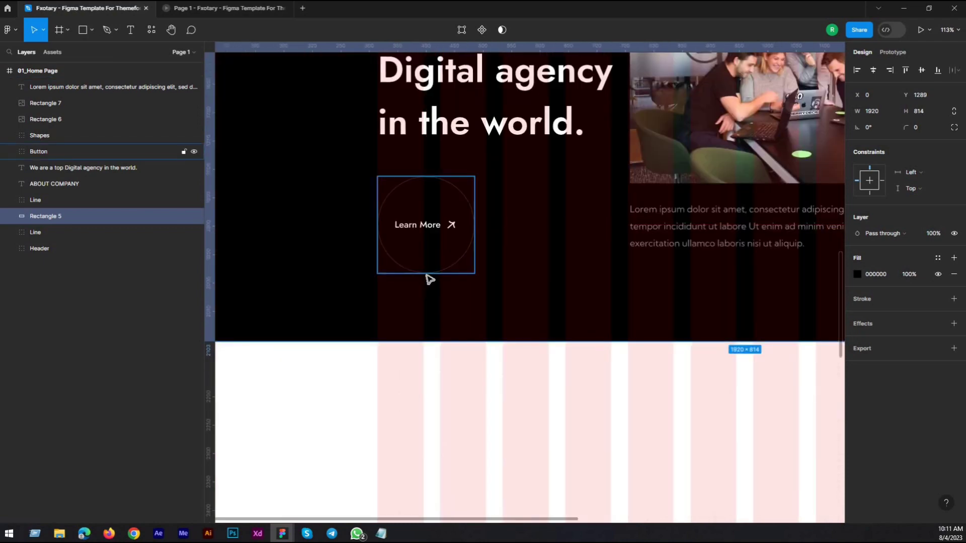
pyautogui.scroll(-6, 428, 276)
pyautogui.click(693, 216)
# Group the section's arrow line, ABOUT COMPANY label, heading and Learn More button, and name the group Content
pyautogui.scroll(2, 485, 204)
pyautogui.scroll(3, 407, 215)
pyautogui.click(410, 247)
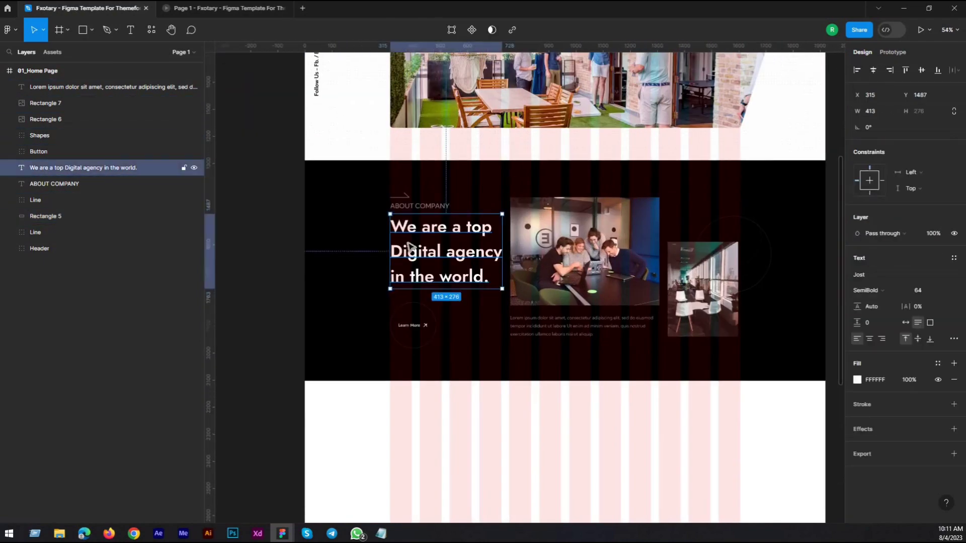
pyautogui.keyDown('shift'); pyautogui.click(413, 317); pyautogui.keyUp('shift')
pyautogui.keyDown('shift'); pyautogui.click(400, 206); pyautogui.keyUp('shift')
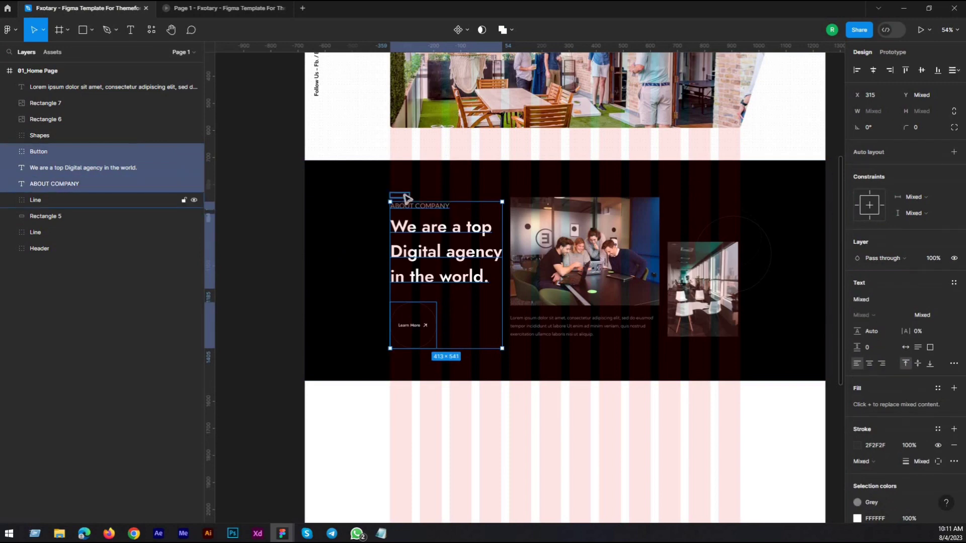
pyautogui.keyDown('shift'); pyautogui.click(405, 196); pyautogui.keyUp('shift')
pyautogui.hotkey('ctrl', 'g')
pyautogui.doubleClick(37, 151)
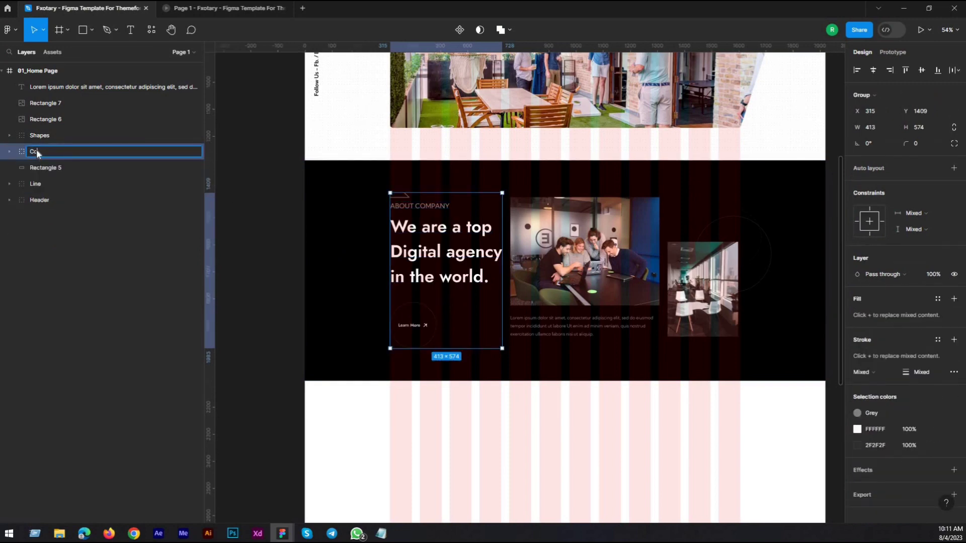
pyautogui.write('Content')
pyautogui.press('Return')
# Group the two photos with the description paragraph and name the group Images
pyautogui.click(604, 282)
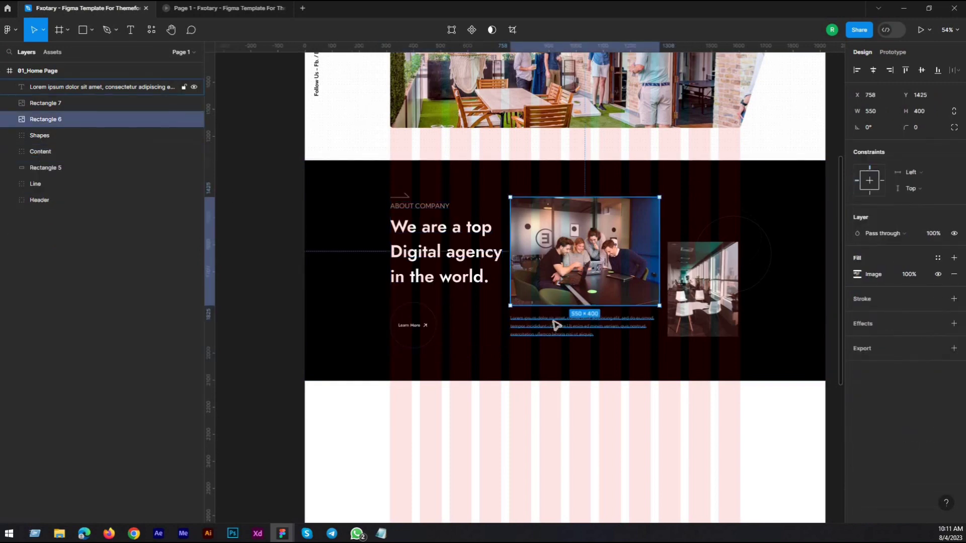
pyautogui.keyDown('shift'); pyautogui.click(556, 324); pyautogui.keyUp('shift')
pyautogui.keyDown('shift'); pyautogui.click(667, 276); pyautogui.keyUp('shift')
pyautogui.hotkey('ctrl', 'g')
pyautogui.doubleClick(49, 87)
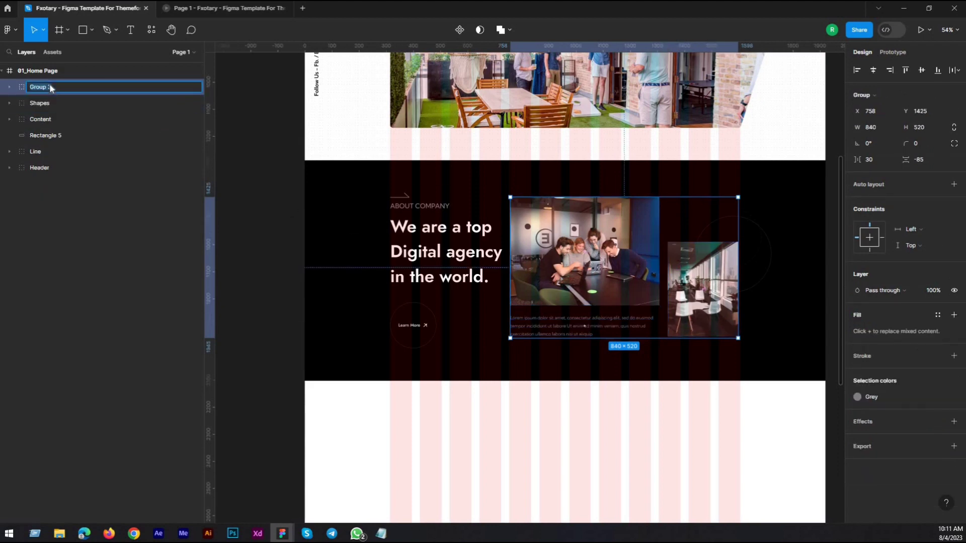
pyautogui.write('Images')
# Rename the black section rectangle as Background
pyautogui.click(51, 135)
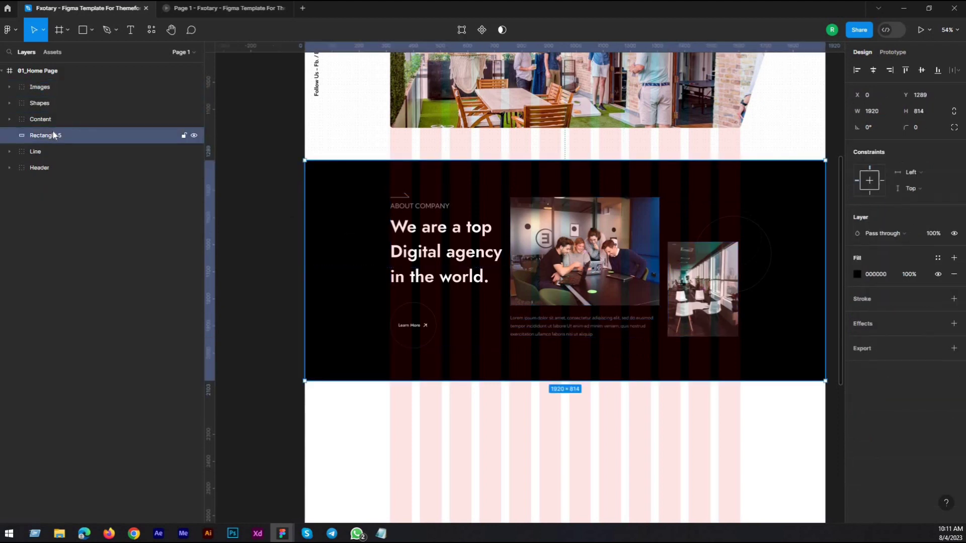
pyautogui.doubleClick(51, 135)
pyautogui.write('Backg')
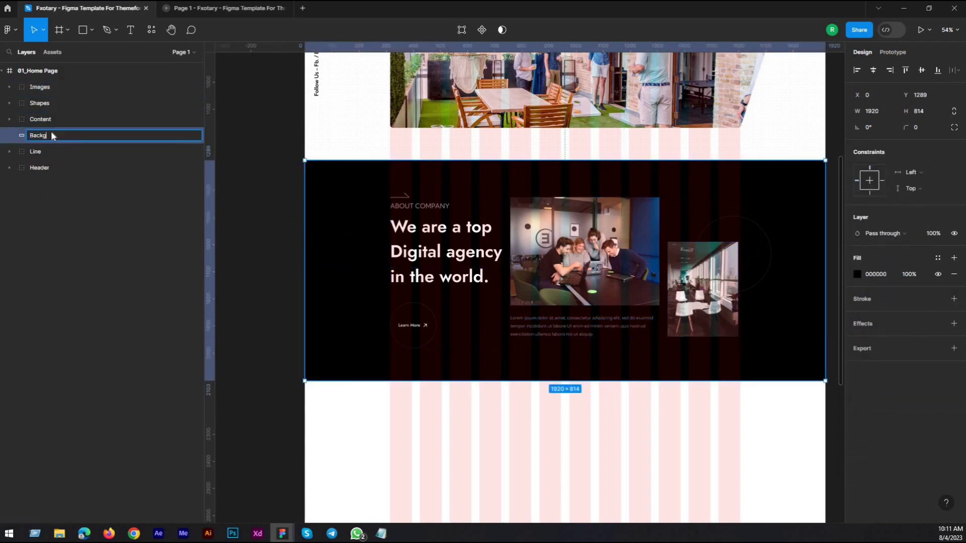
pyautogui.write('round')
pyautogui.press('Return')
# Reorder the section's layers from top to bottom as Content, Images, Shapes and Background
pyautogui.click(38, 120)
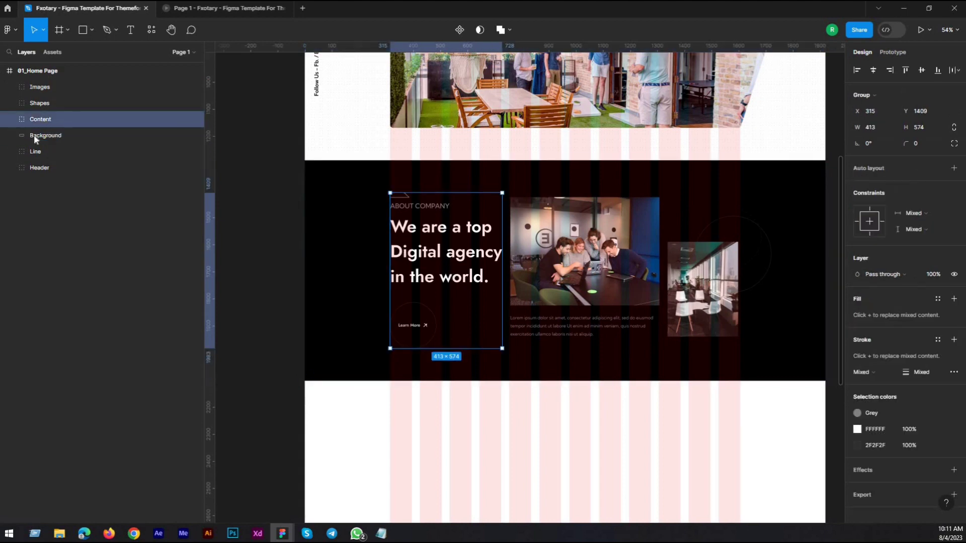
pyautogui.moveTo(35, 139); pyautogui.dragTo(44, 81)
pyautogui.click(40, 119)
pyautogui.click(45, 136)
pyautogui.click(50, 119)
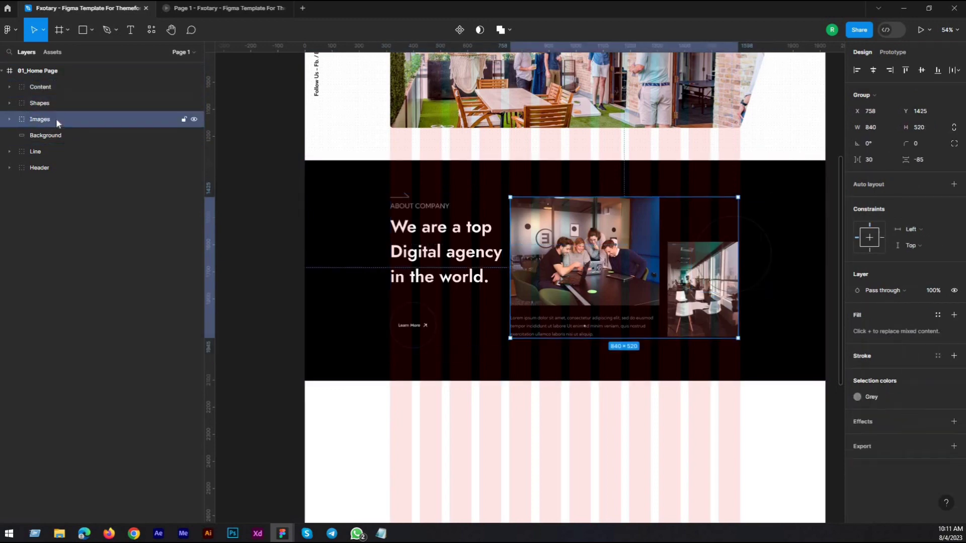
pyautogui.moveTo(48, 115); pyautogui.dragTo(47, 121)
# Move the loose Line group to the top of Content and order the layers below it as ABOUT COMPANY, heading and Button
pyautogui.click(41, 150)
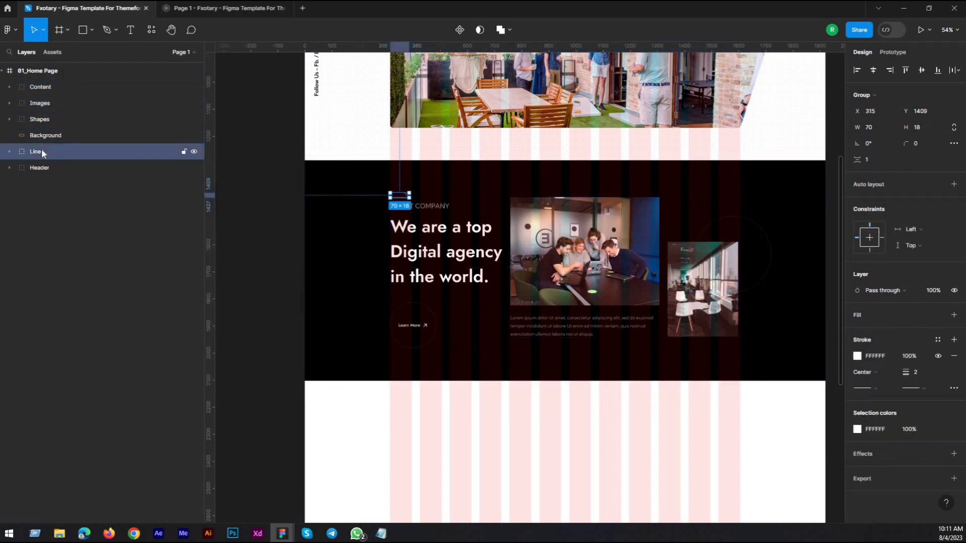
pyautogui.click(9, 86)
pyautogui.moveTo(31, 215); pyautogui.dragTo(48, 97)
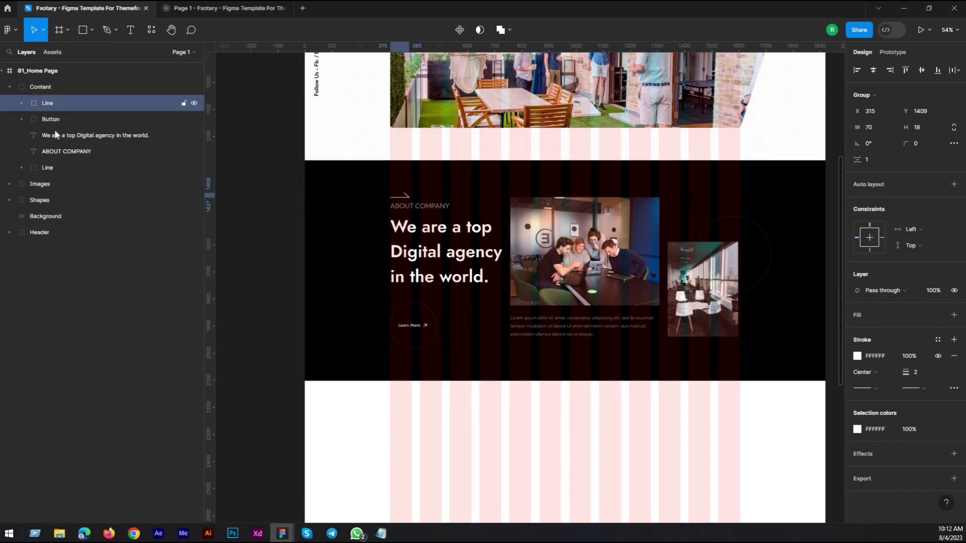
pyautogui.click(64, 136)
pyautogui.moveTo(63, 136); pyautogui.dragTo(59, 113)
pyautogui.click(56, 132)
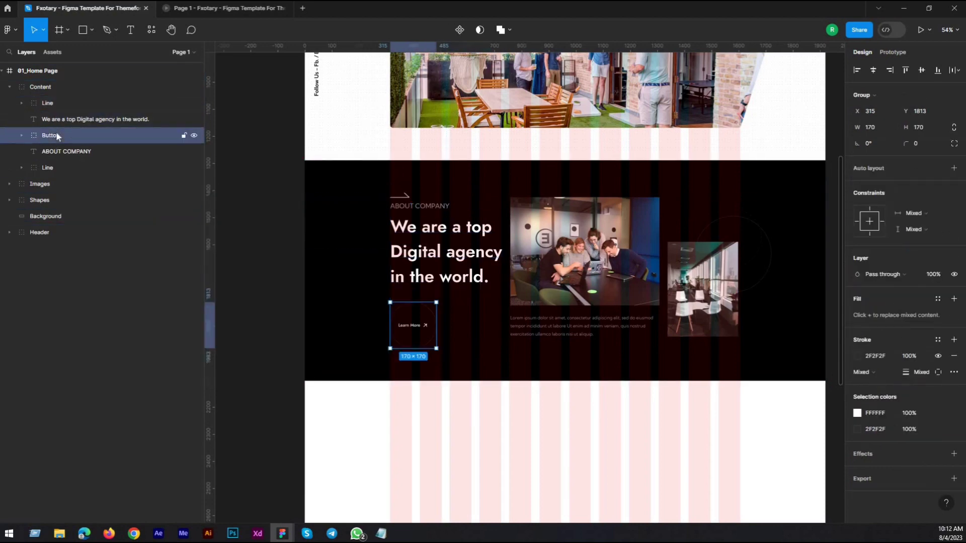
pyautogui.moveTo(56, 151); pyautogui.dragTo(53, 111)
pyautogui.click(9, 87)
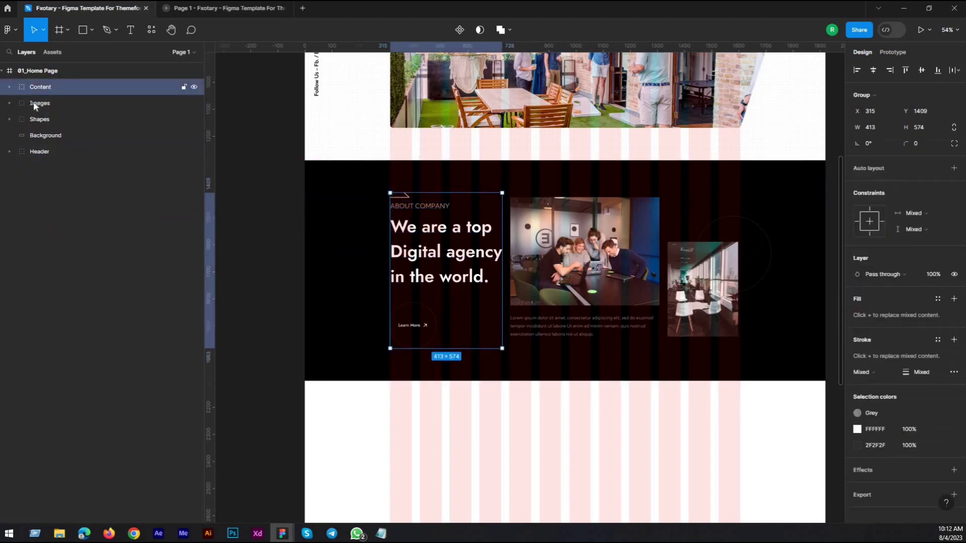
# Group Content, Images, Shapes and Background as About Company and place the group below Header in the layer order
pyautogui.keyDown('shift'); pyautogui.click(42, 138); pyautogui.keyUp('shift')
pyautogui.hotkey('ctrl', 'g')
pyautogui.doubleClick(41, 87)
pyautogui.write('A')
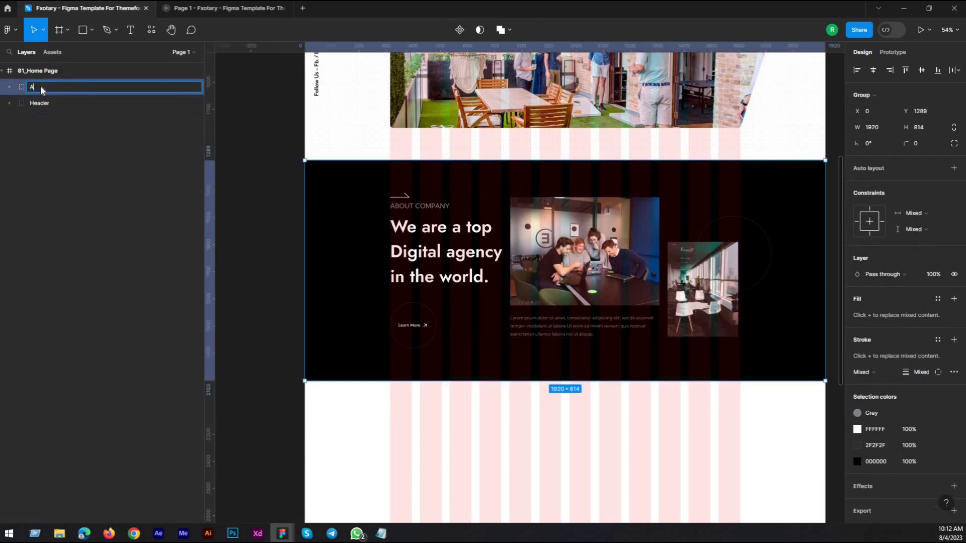
pyautogui.write('bout Company')
pyautogui.press('Return')
pyautogui.moveTo(55, 86); pyautogui.dragTo(48, 162)
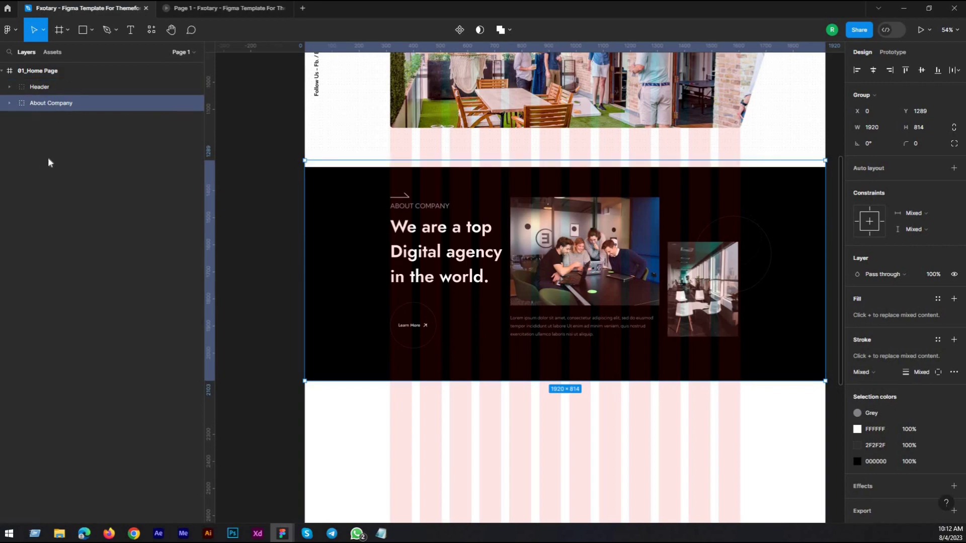
# Open the presentation preview and view the home page from the top
pyautogui.click(248, 232)
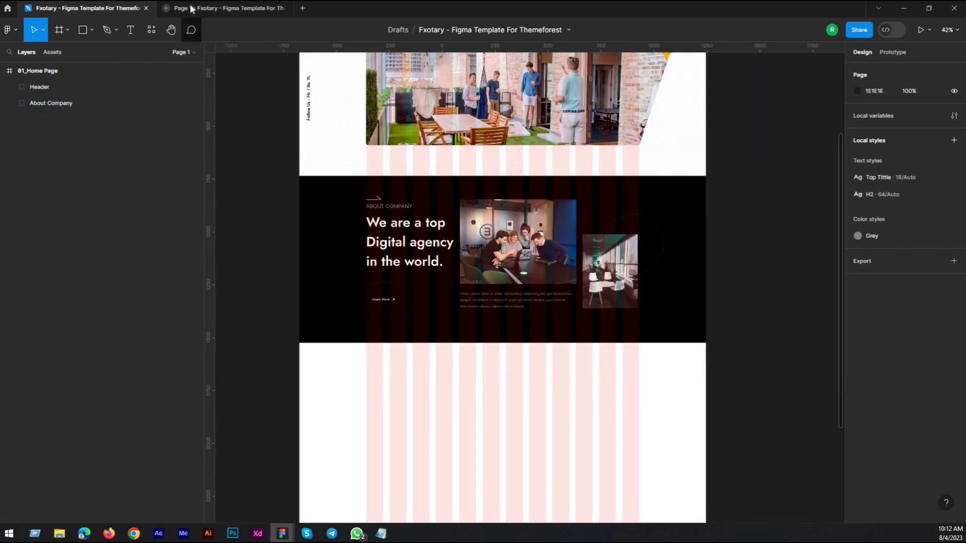
pyautogui.hotkey('ctrl', 'alt', 'Return')
pyautogui.scroll(10, 239, 173)
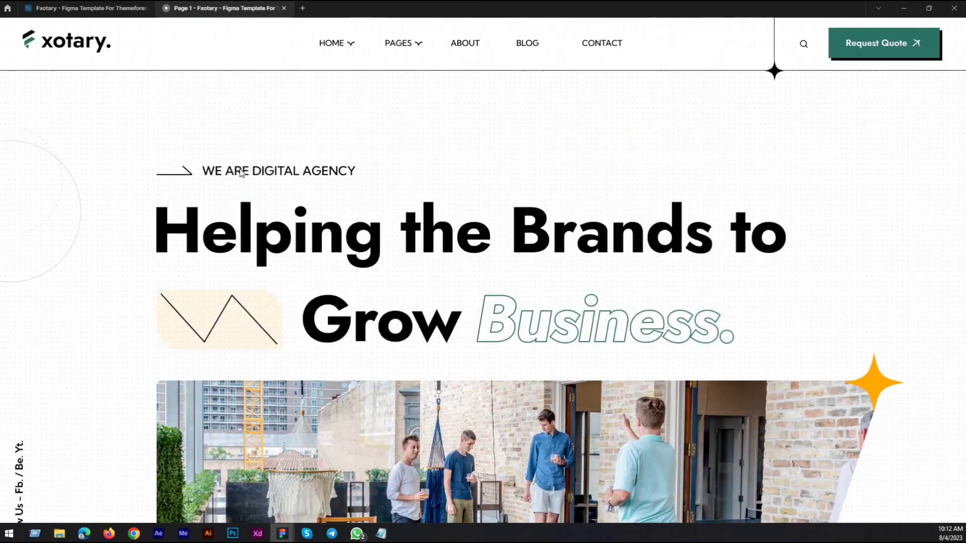